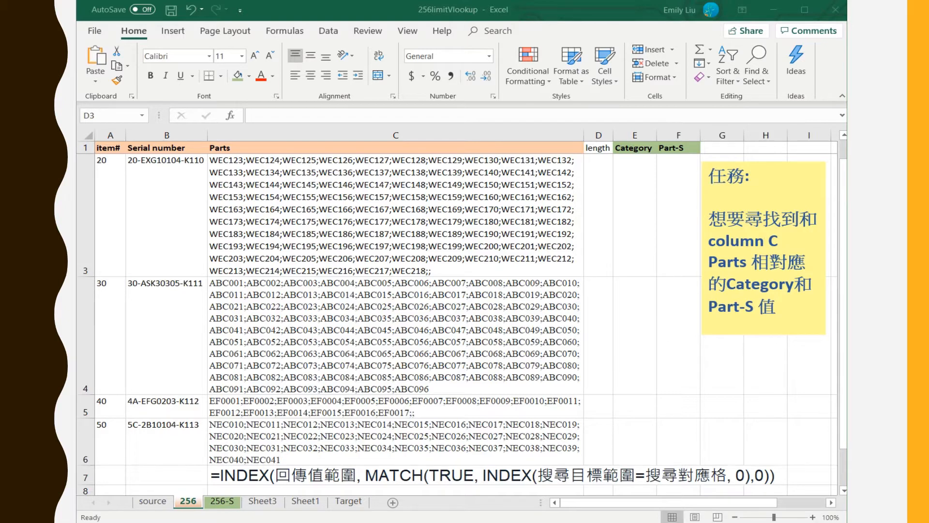
# Examine the Parts, Part-S and Category entries in row 3 of sheet 256-S and their matching Category and Part-S cells on sheet 256
pyautogui.click(222, 501)
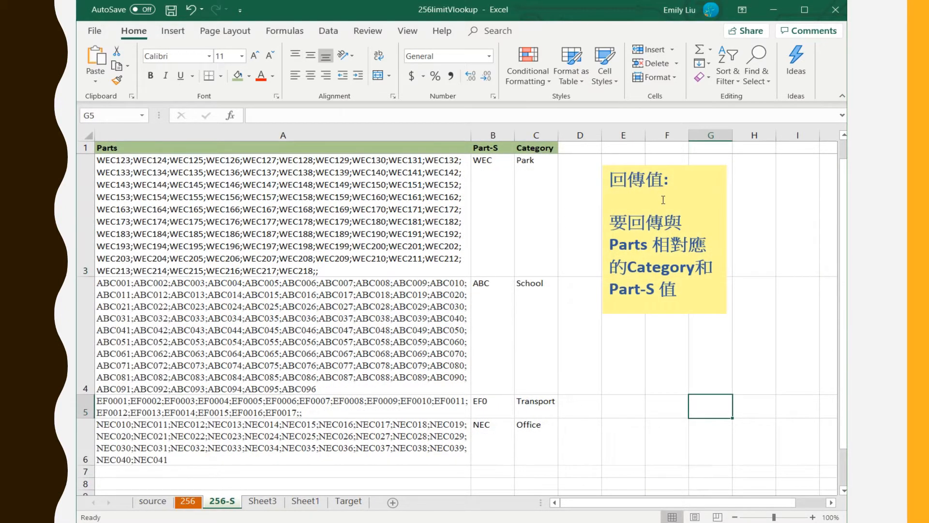
pyautogui.click(352, 203)
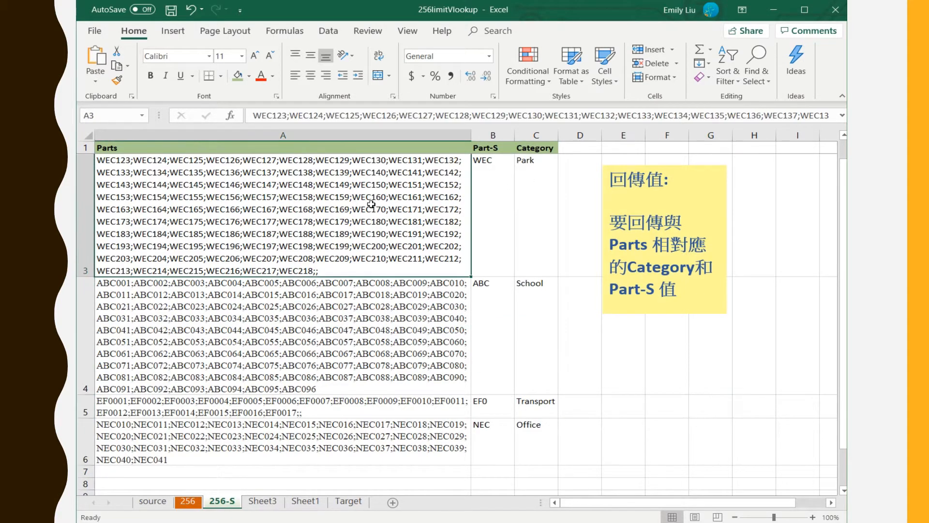
pyautogui.click(497, 190)
pyautogui.click(517, 193)
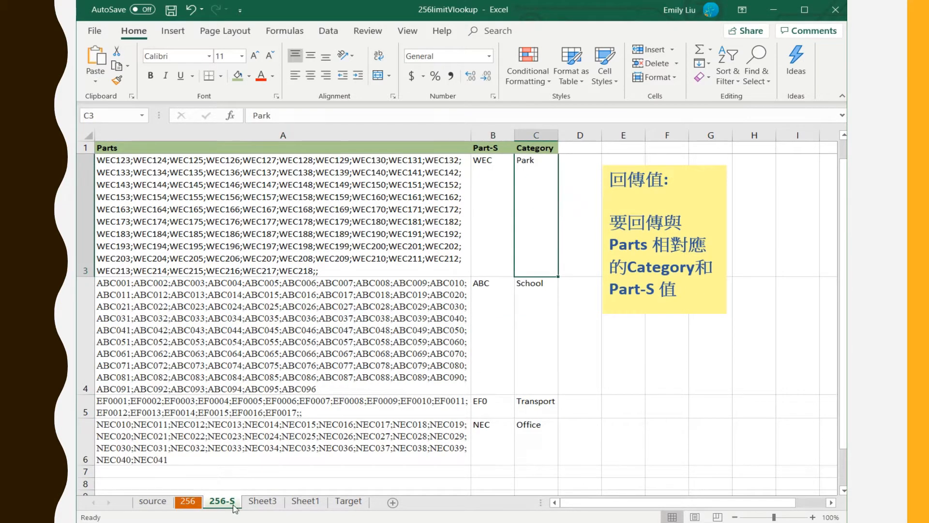
pyautogui.click(181, 505)
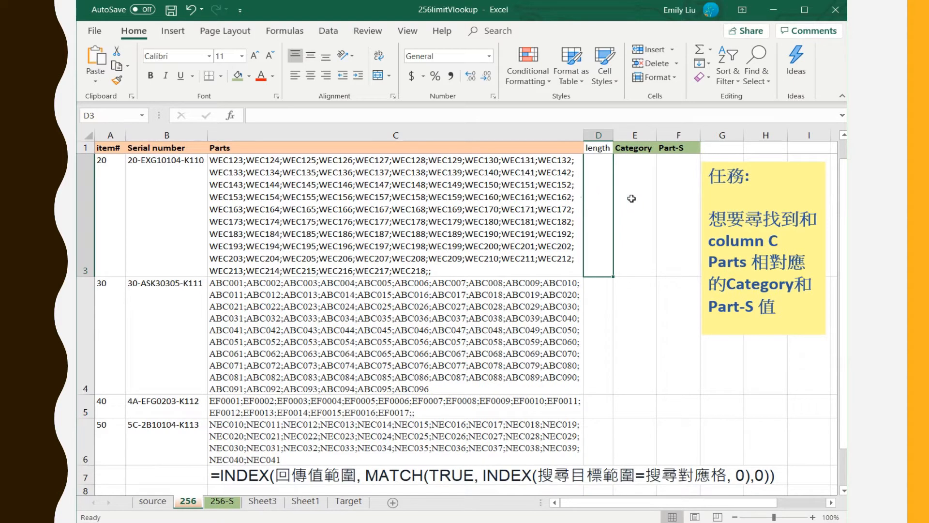
pyautogui.click(631, 199)
pyautogui.click(675, 205)
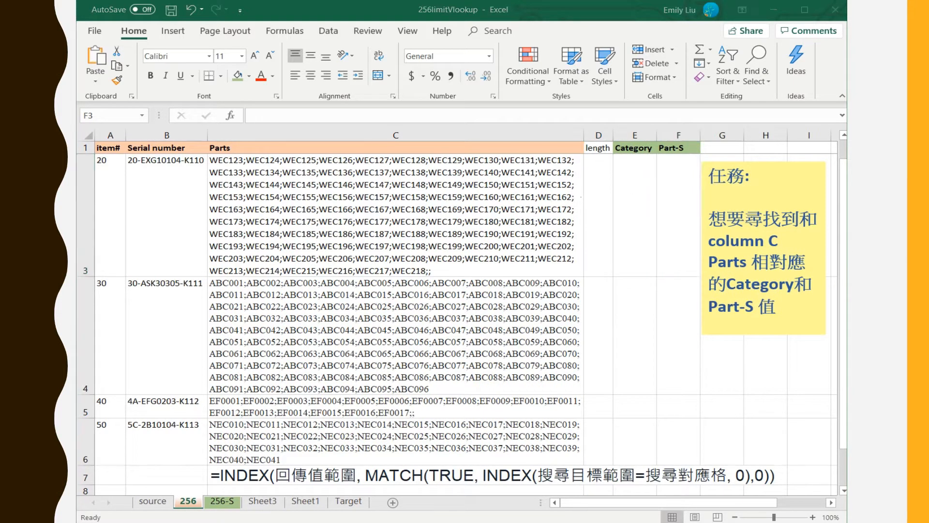
pyautogui.click(660, 213)
# Enter =VLOOKUP(C3,'256-S'!A:C,2,0) in cell E3 under Category on sheet 256
pyautogui.click(629, 261)
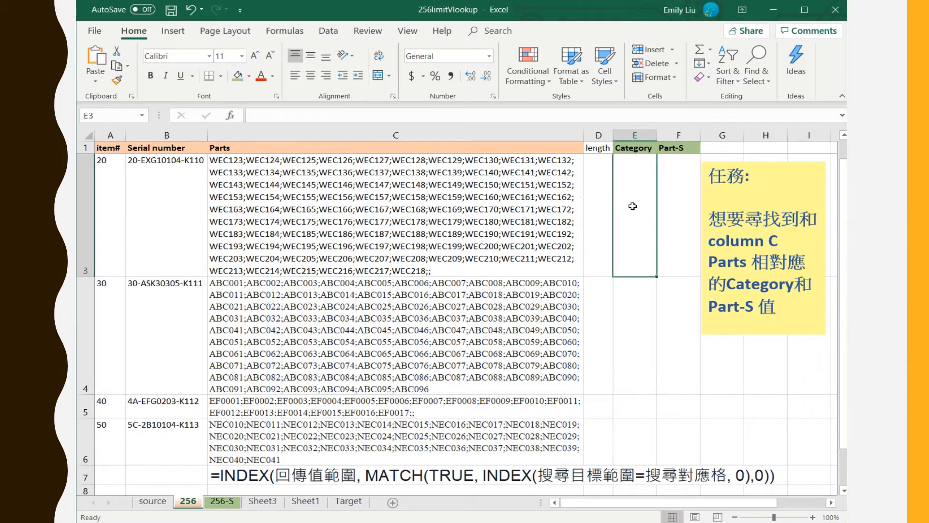
pyautogui.write('=vlo')
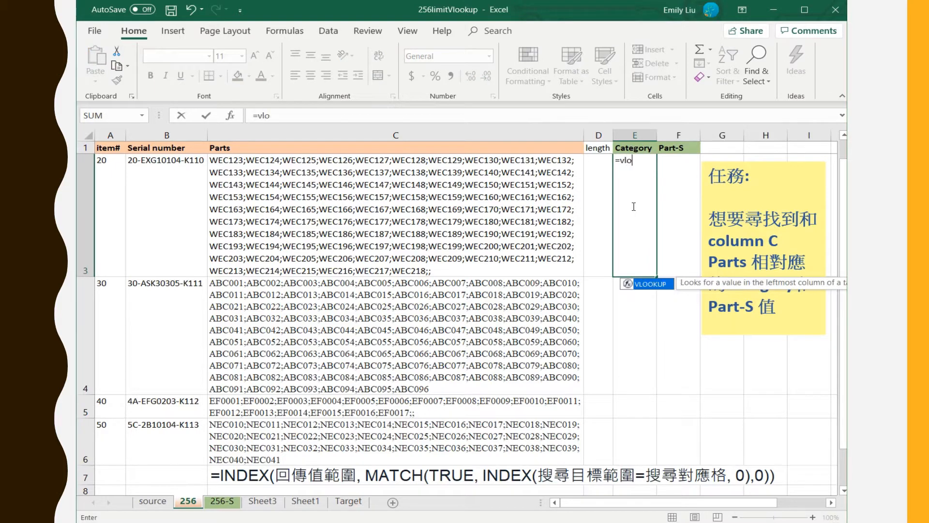
pyautogui.write('okup(')
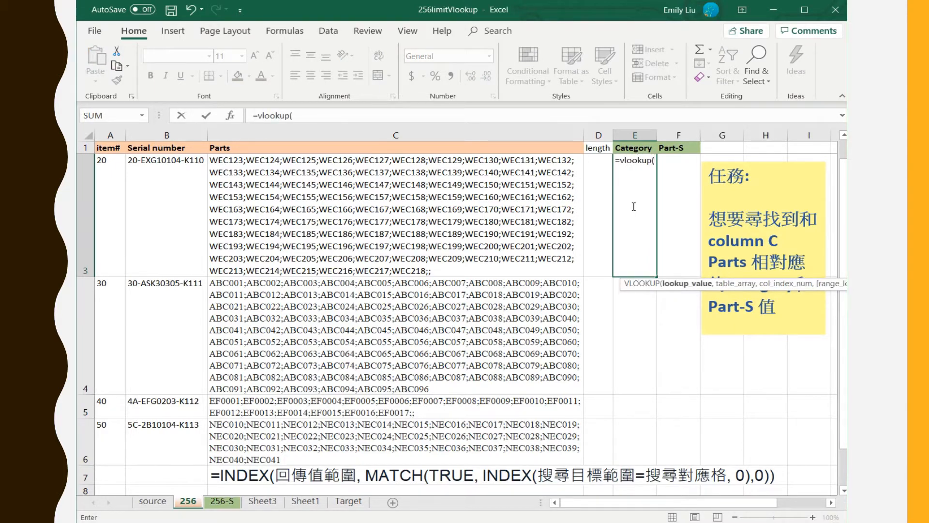
pyautogui.click(426, 210)
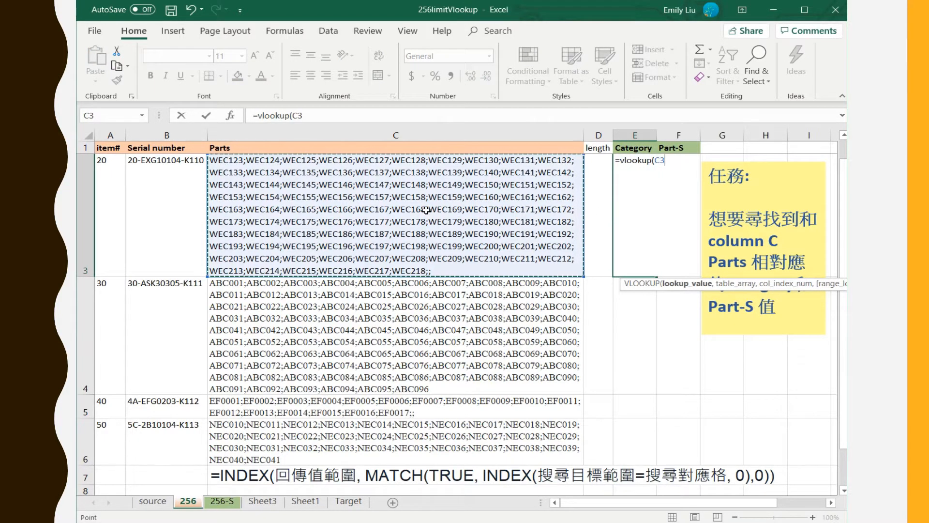
pyautogui.write(',')
pyautogui.click(226, 501)
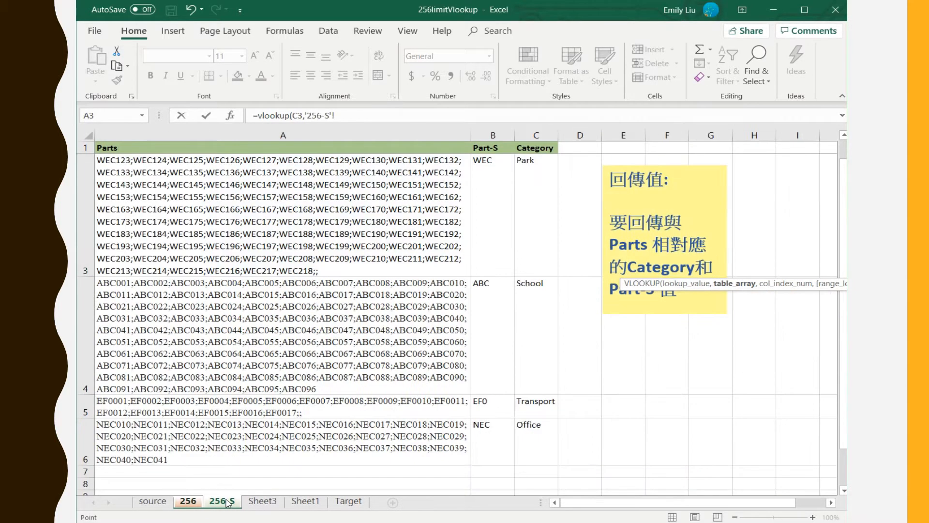
pyautogui.click(342, 128)
pyautogui.moveTo(341, 129); pyautogui.dragTo(540, 142)
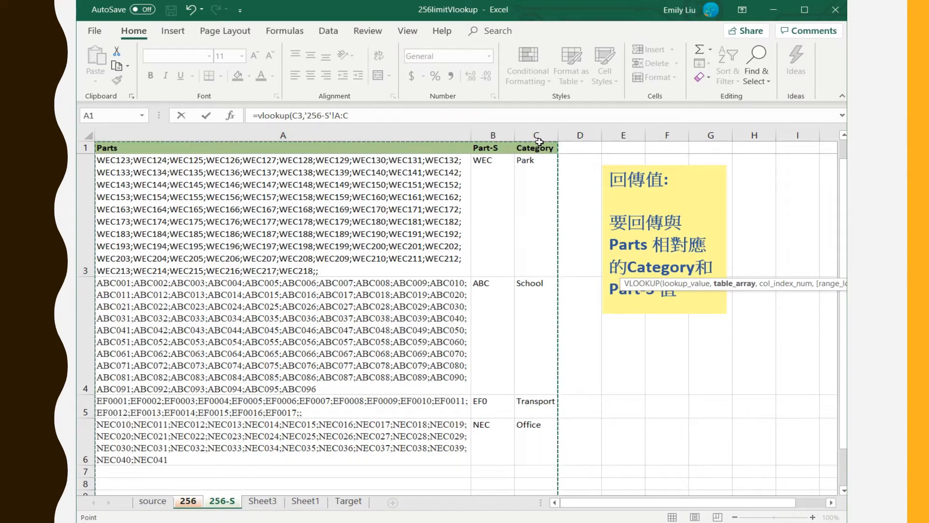
pyautogui.write(',2,')
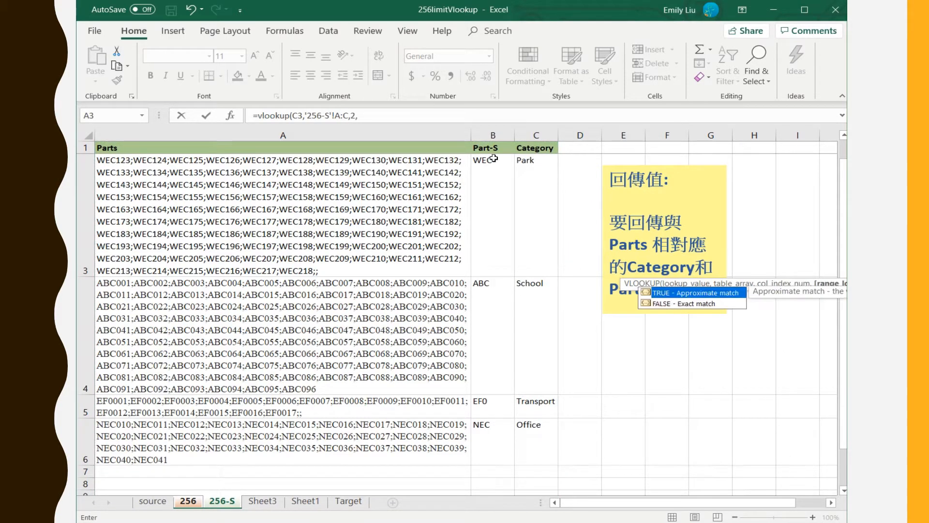
pyautogui.write('0)')
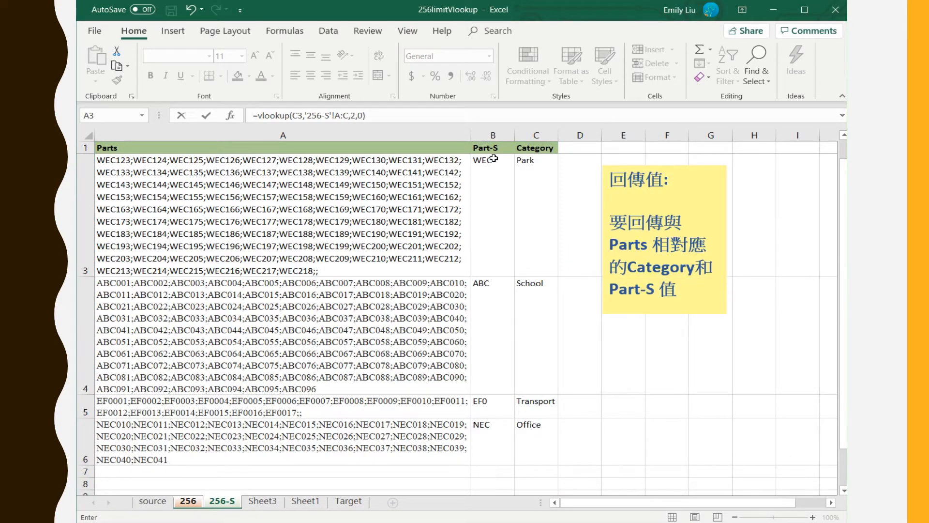
pyautogui.press('Return')
# Fill the VLOOKUP formula in E3 down through E6 and check the Category results row by row
pyautogui.click(635, 201)
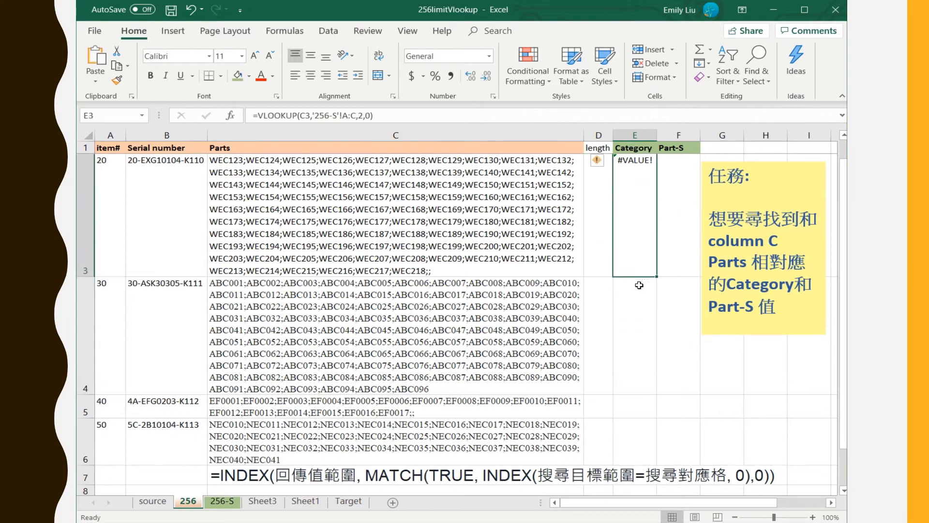
pyautogui.moveTo(659, 276); pyautogui.dragTo(631, 442)
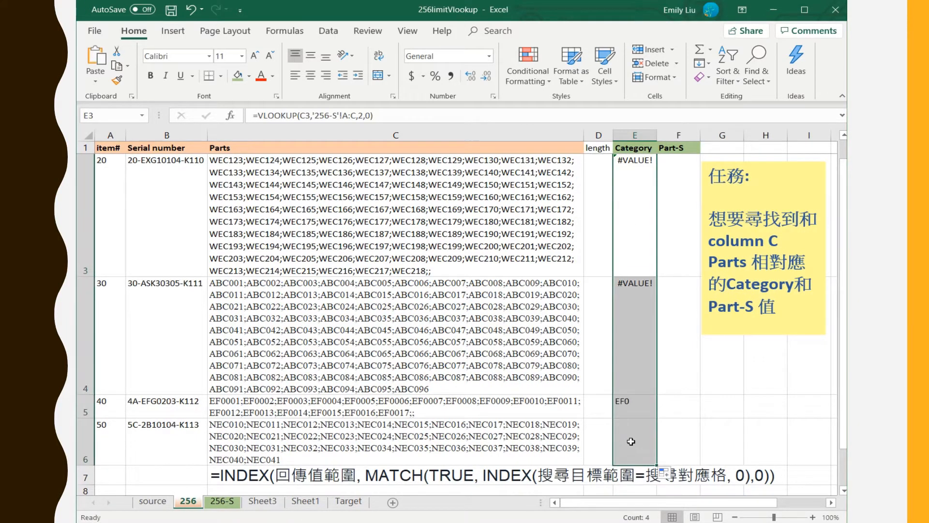
pyautogui.click(633, 413)
pyautogui.click(631, 440)
pyautogui.click(635, 405)
pyautogui.click(629, 443)
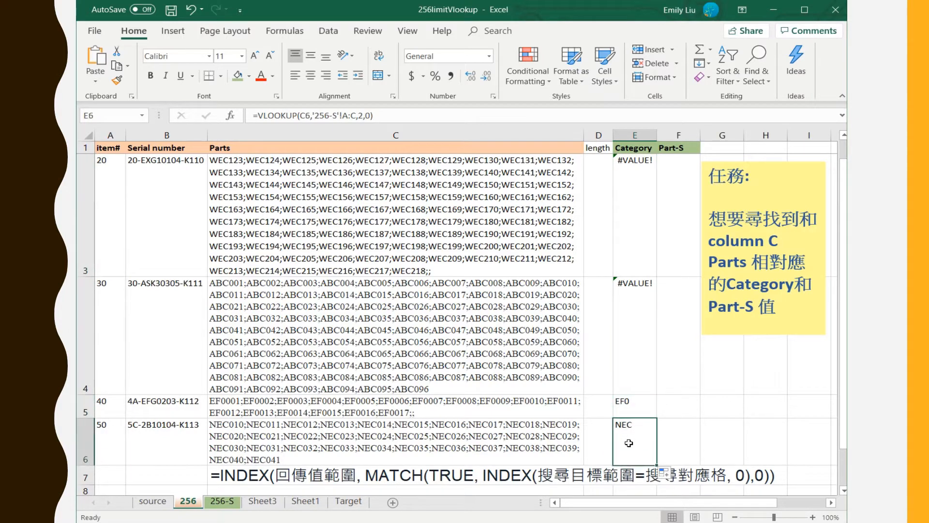
pyautogui.click(648, 299)
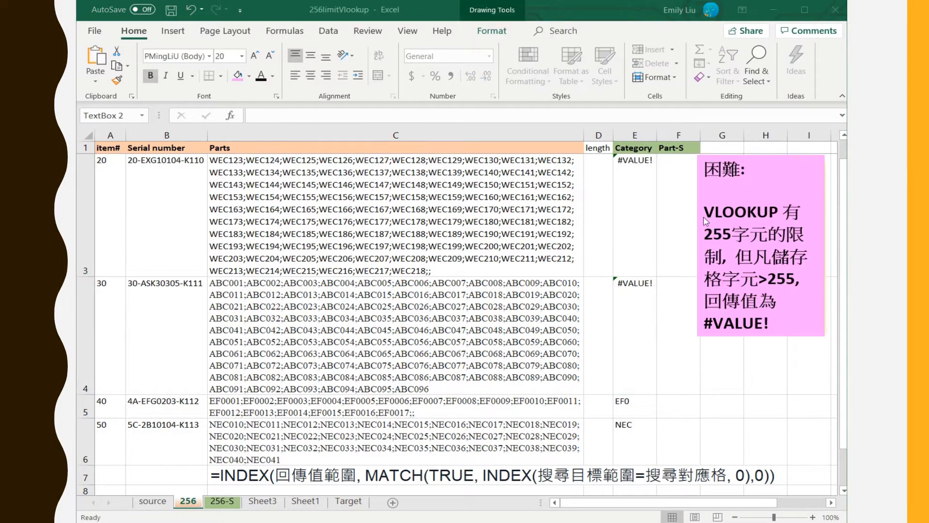
# Enter =LEN(C3) in cell D3 of the length column and fill it down through D6
pyautogui.click(600, 165)
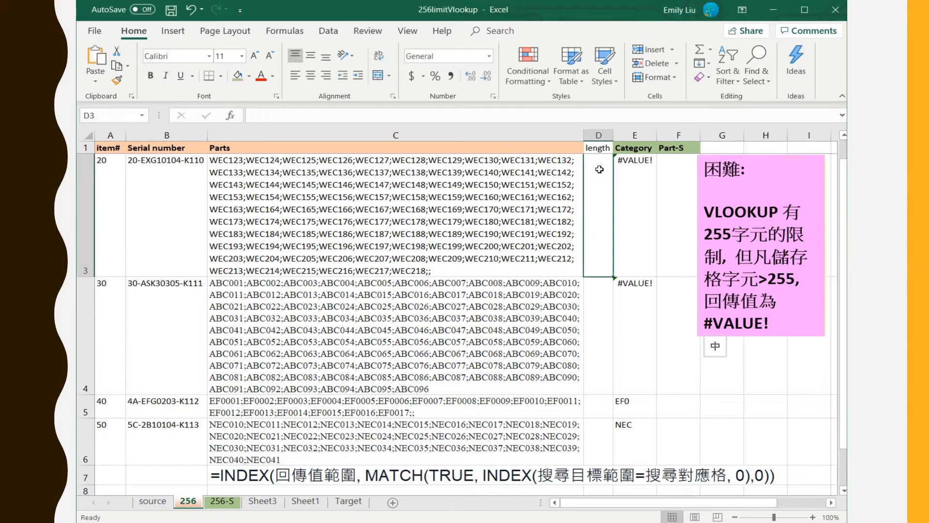
pyautogui.click(652, 169)
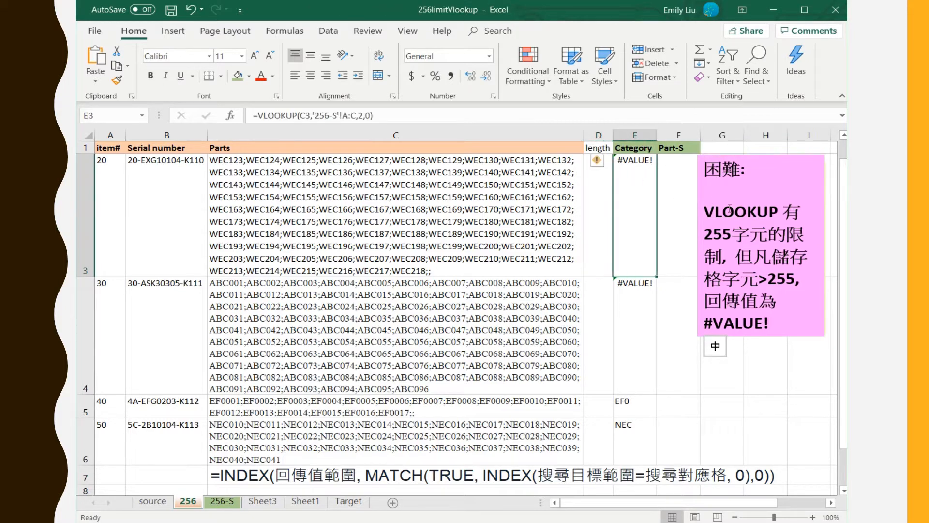
pyautogui.click(596, 187)
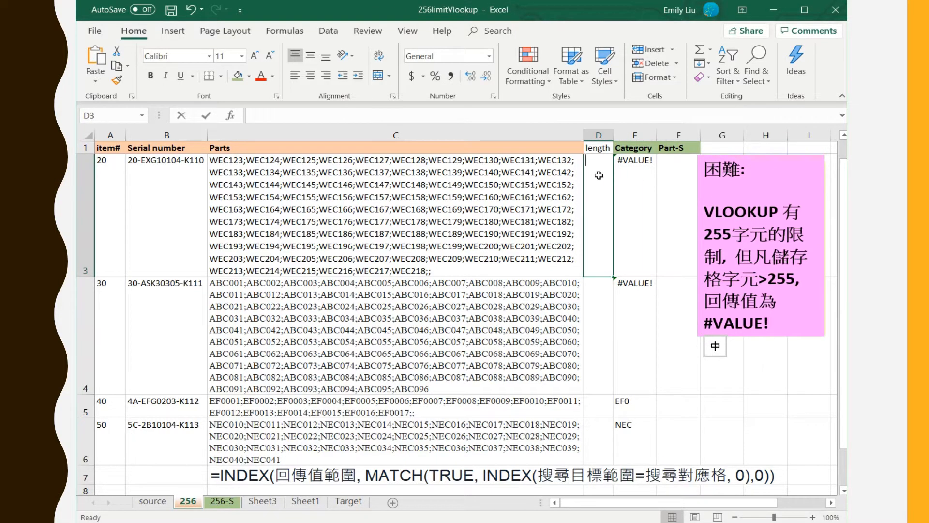
pyautogui.write('=')
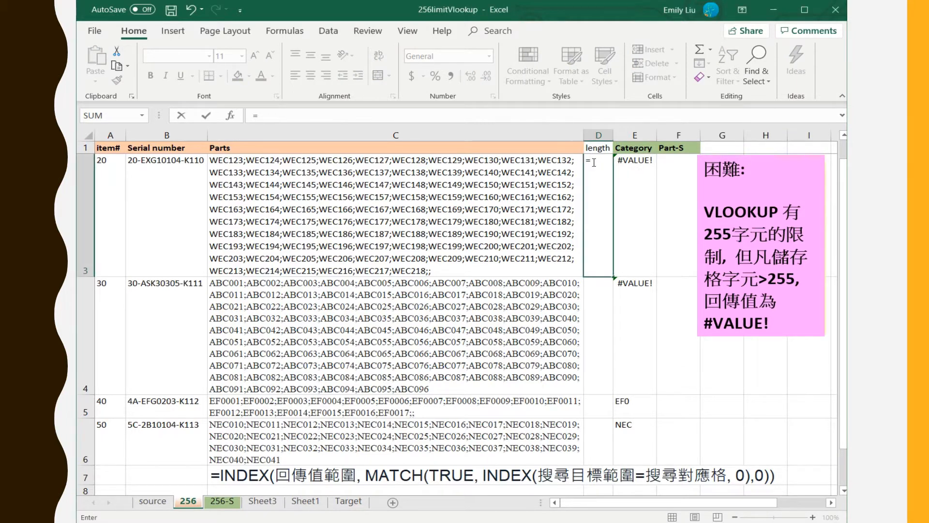
pyautogui.write('len(')
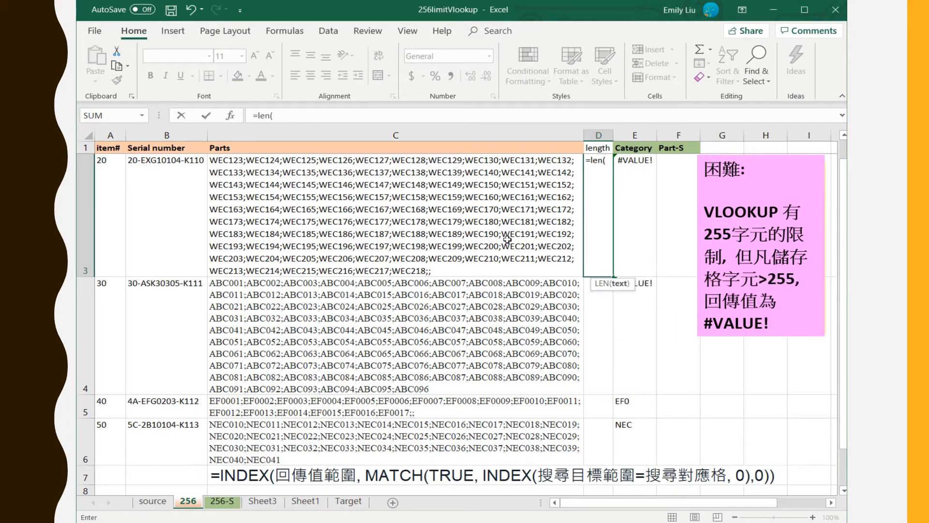
pyautogui.click(508, 239)
pyautogui.write(')')
pyautogui.press('Return')
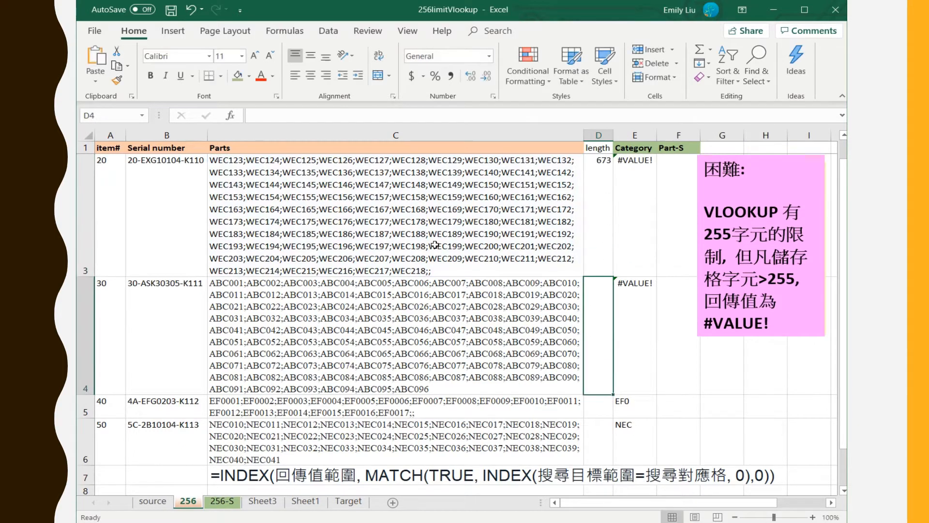
pyautogui.click(603, 180)
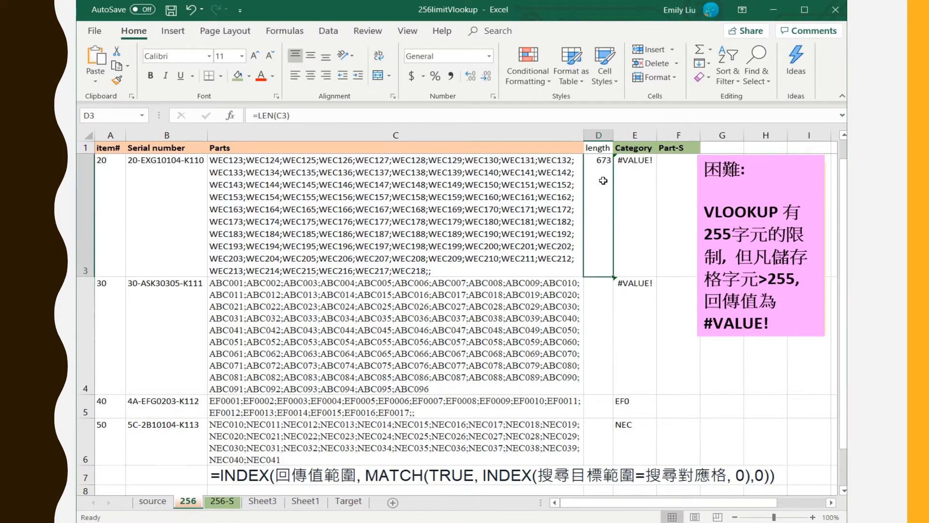
pyautogui.moveTo(614, 277); pyautogui.dragTo(589, 451)
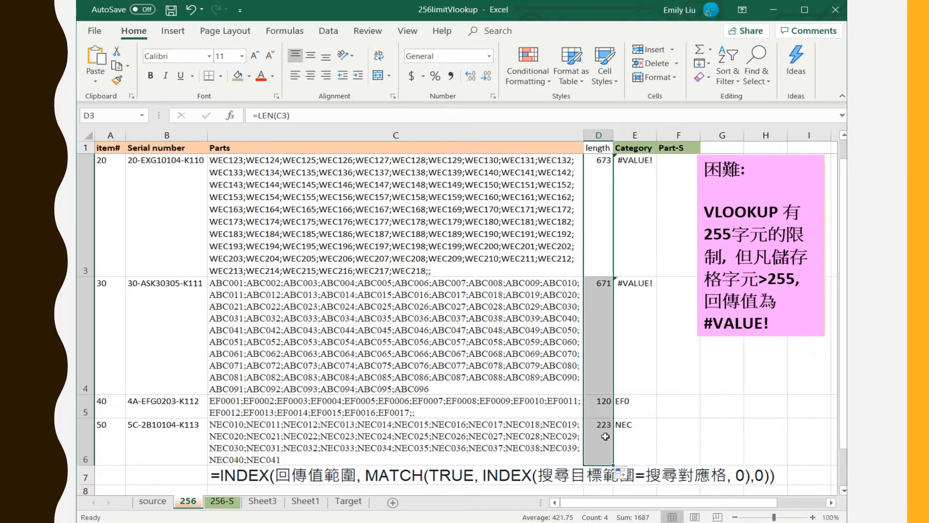
# Compare each row's text length in column D with its VLOOKUP result in the Category column, from row 6 up to row 3
pyautogui.click(605, 437)
pyautogui.click(630, 427)
pyautogui.click(605, 412)
pyautogui.click(635, 412)
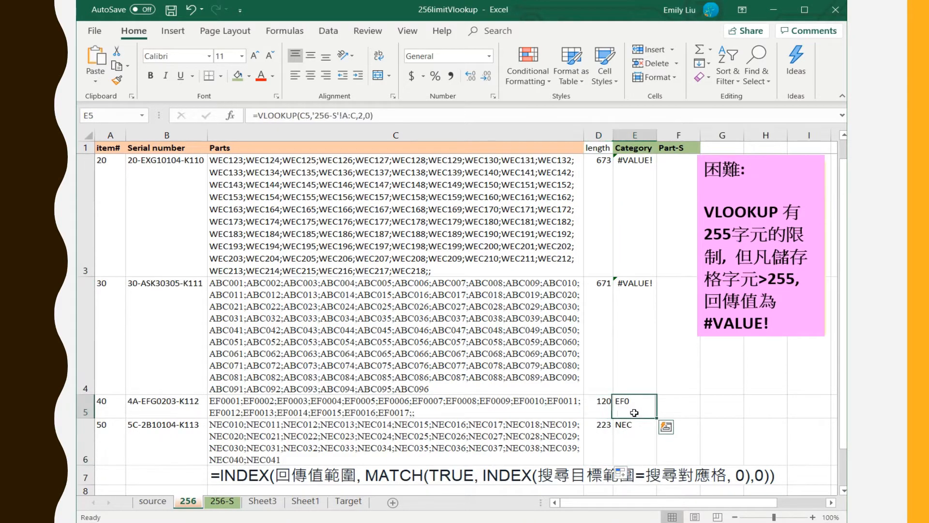
pyautogui.click(611, 306)
pyautogui.click(638, 286)
pyautogui.click(603, 219)
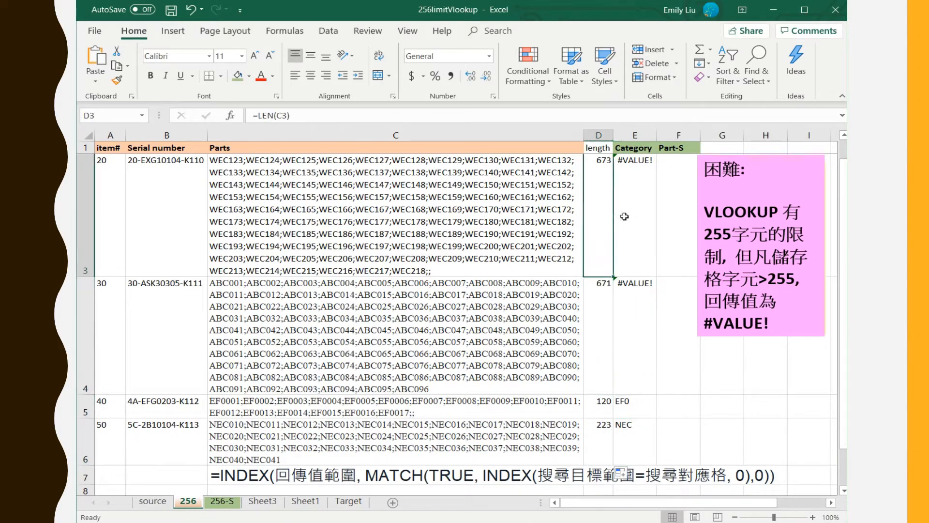
pyautogui.click(625, 216)
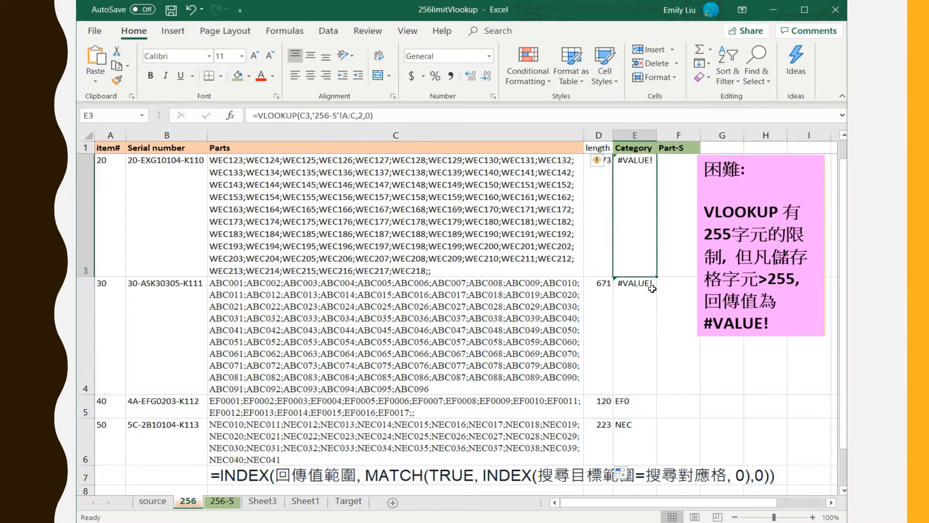
# Enter =VLOOKUP(C3,'256-S'!A:B,2,0) in cell F3 under Part-S and reselect that cell
pyautogui.click(679, 185)
pyautogui.write('=v')
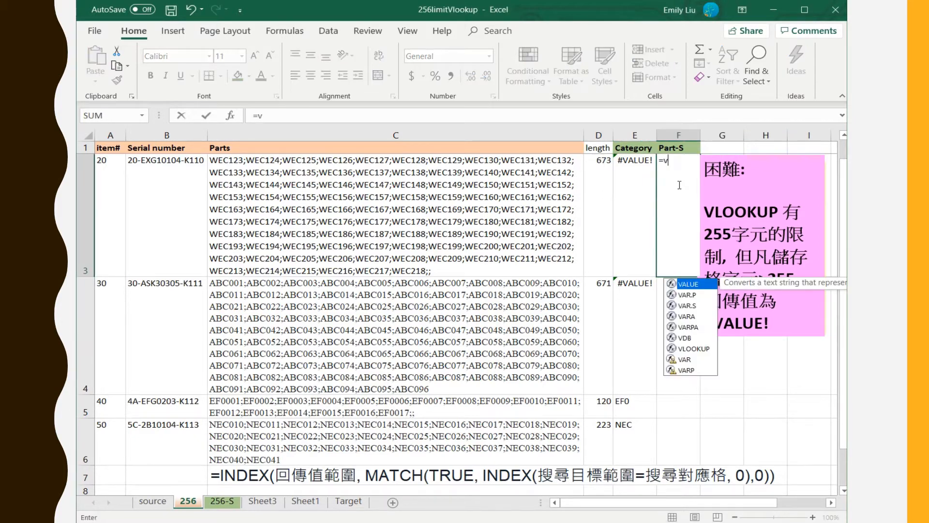
pyautogui.write('lookup')
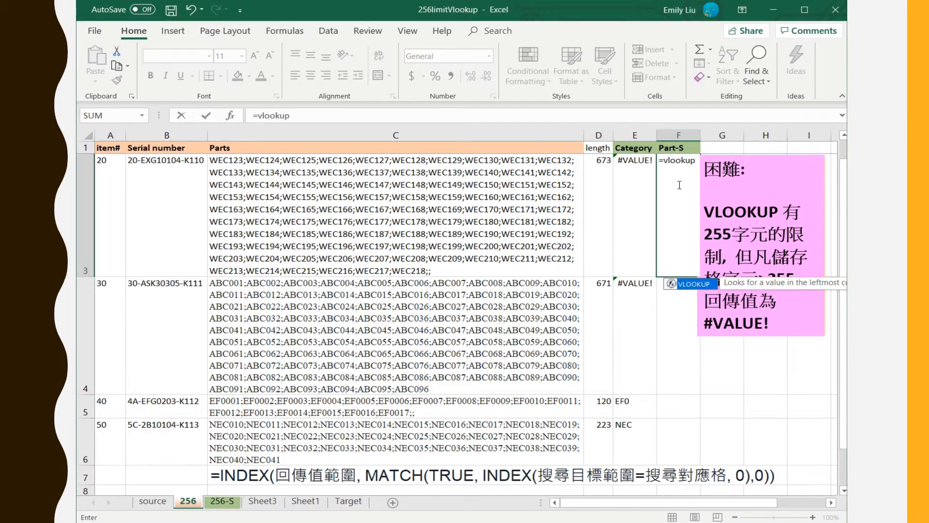
pyautogui.write('(')
pyautogui.click(335, 234)
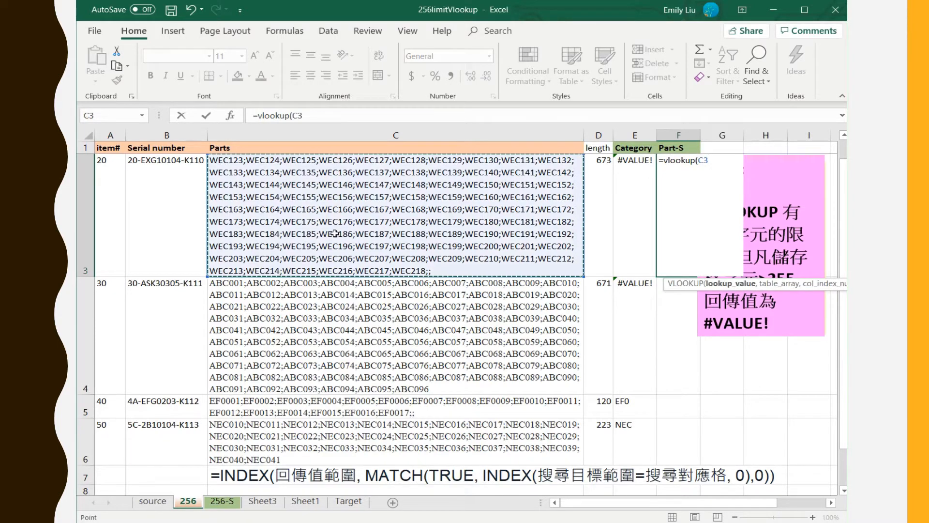
pyautogui.write(',')
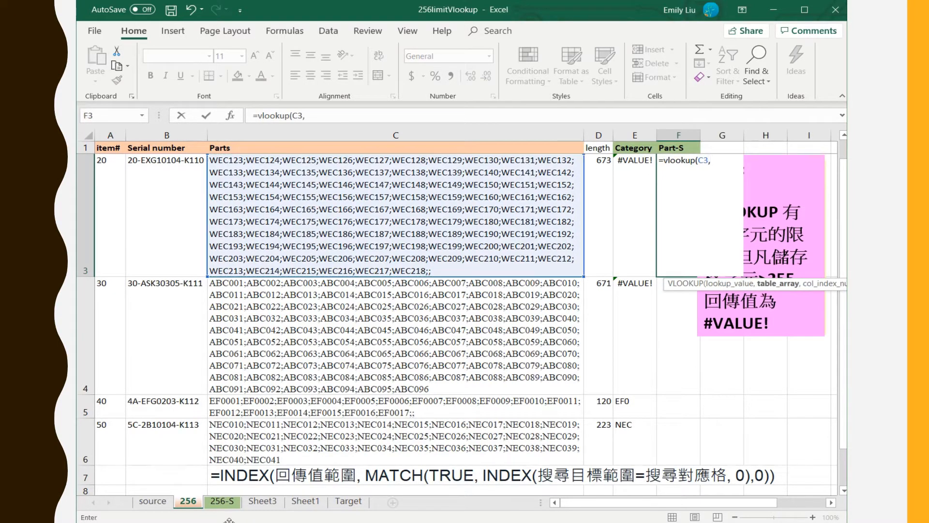
pyautogui.click(222, 501)
pyautogui.moveTo(182, 135); pyautogui.dragTo(478, 160)
pyautogui.click(395, 116)
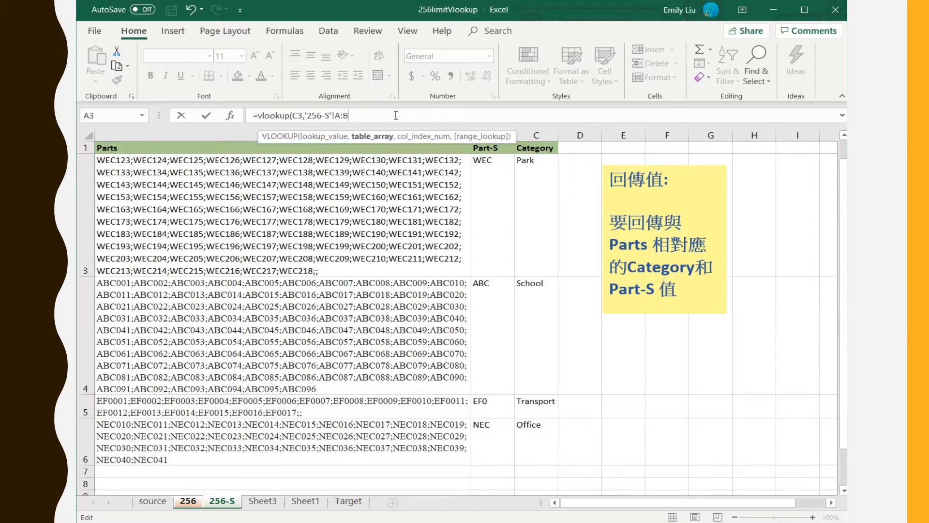
pyautogui.write(',2,0)')
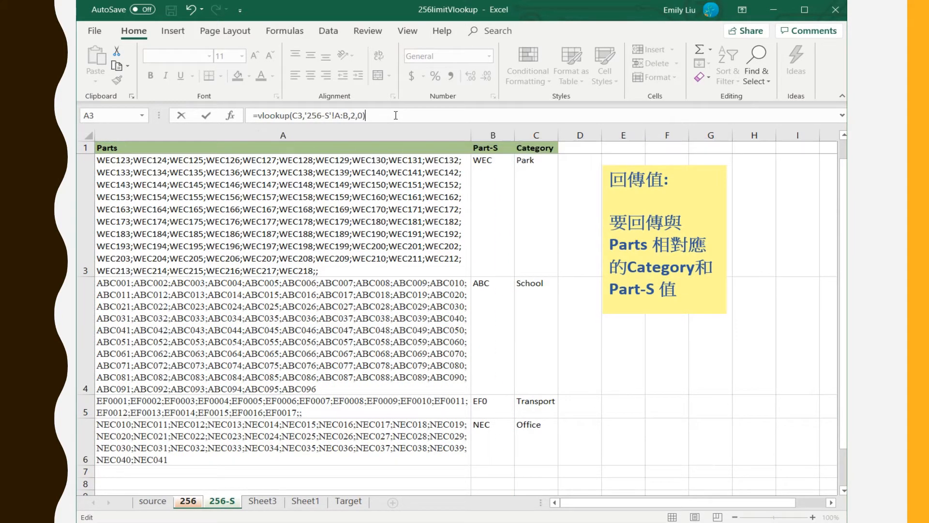
pyautogui.press('Return')
pyautogui.click(684, 247)
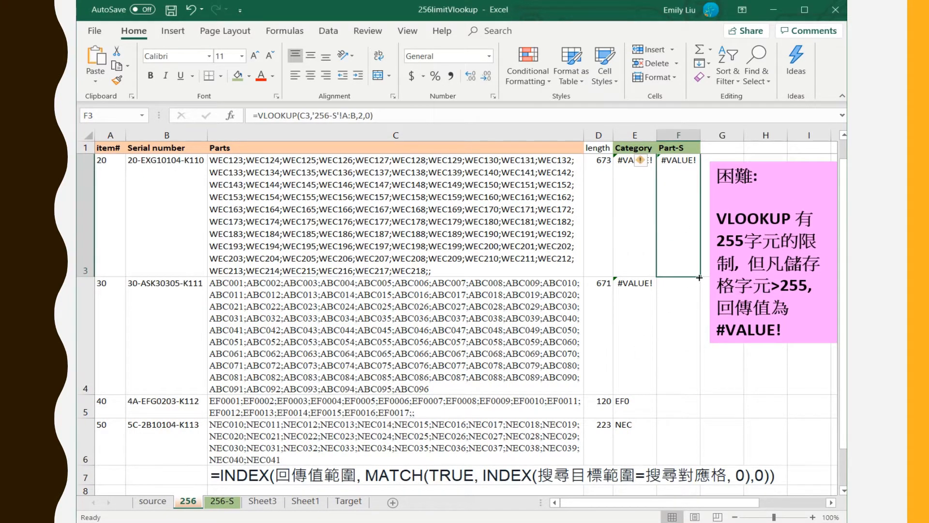
# Fill the Part-S VLOOKUP formula from F3 down through F6 and select the INDEX/MATCH solution template in C7
pyautogui.moveTo(699, 277); pyautogui.dragTo(679, 454)
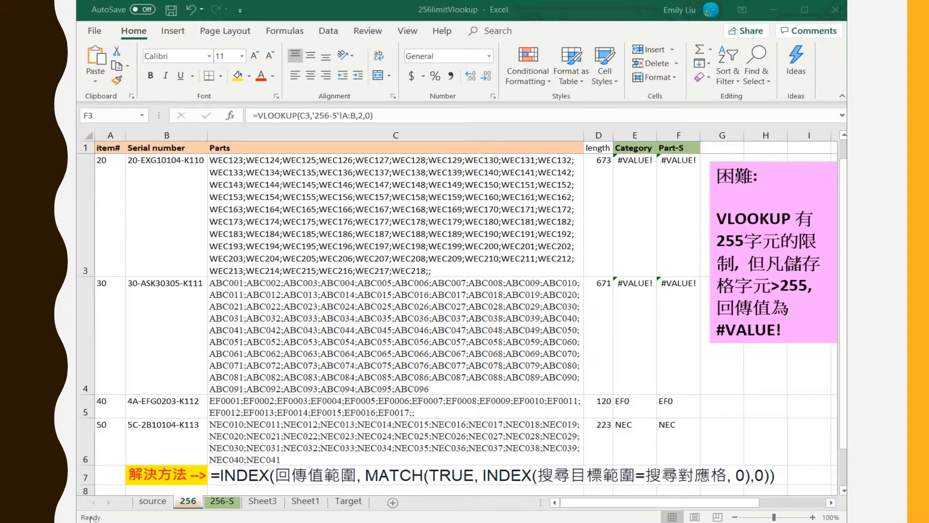
pyautogui.click(154, 478)
pyautogui.click(210, 476)
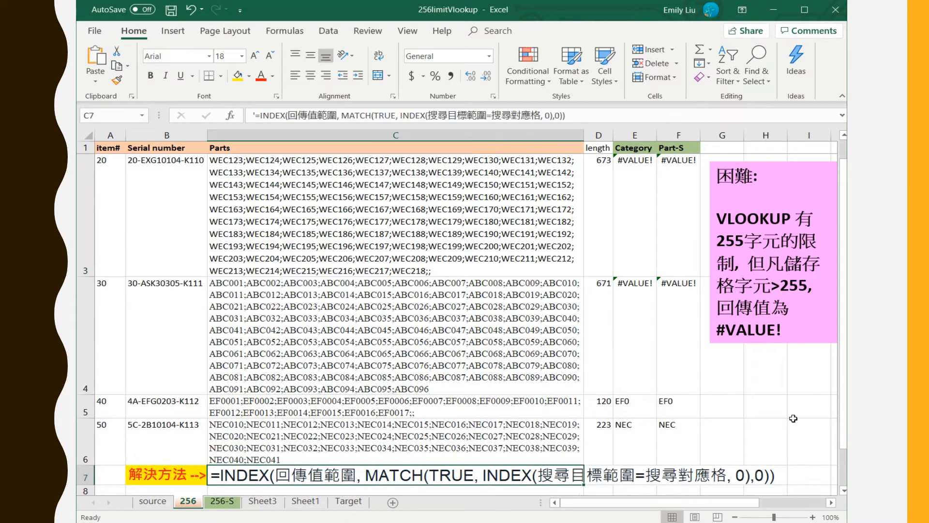
# Start an INDEX formula in Category cell E3 with column C of sheet 256-S ('256-S'!C:C) as the return range
pyautogui.click(642, 219)
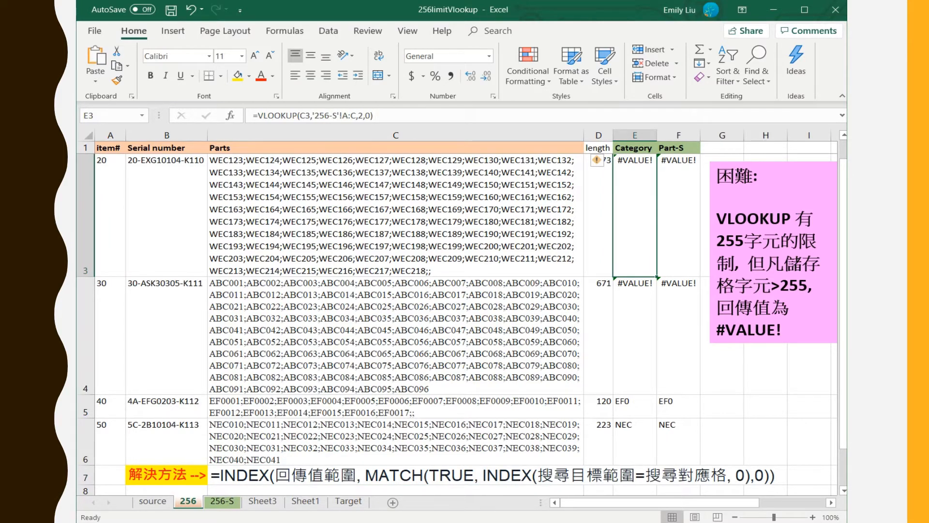
pyautogui.write('=')
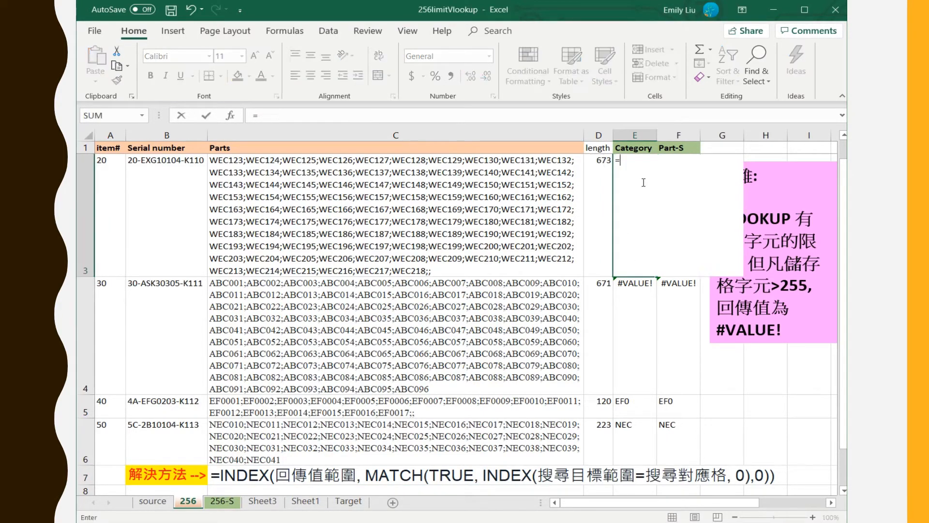
pyautogui.write('inde')
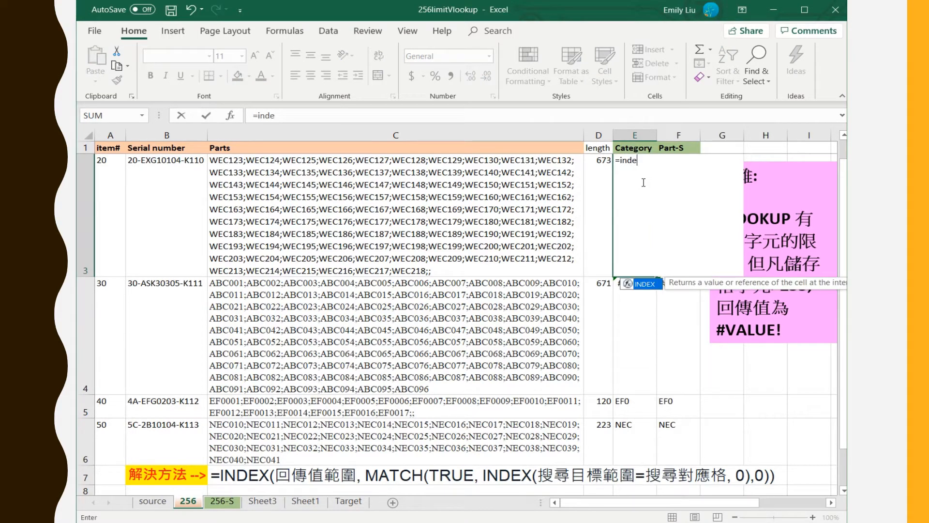
pyautogui.write('x(')
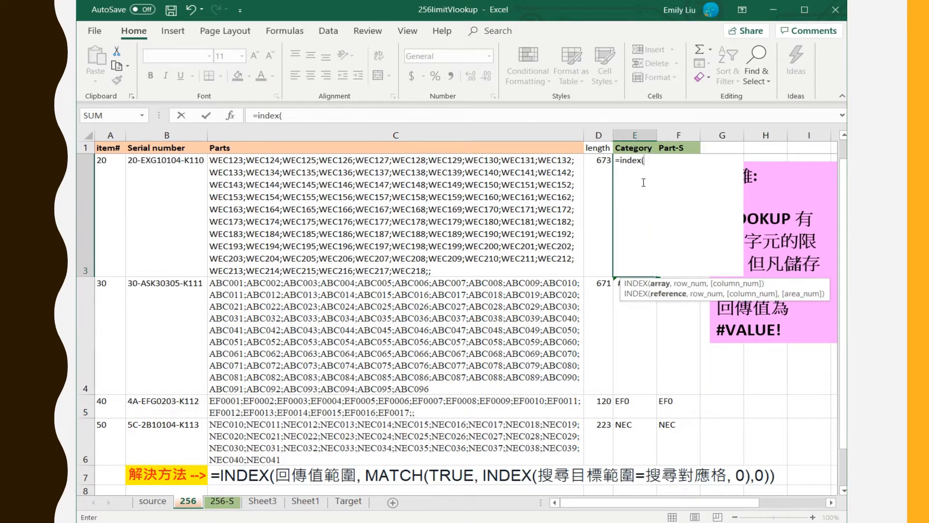
pyautogui.click(223, 501)
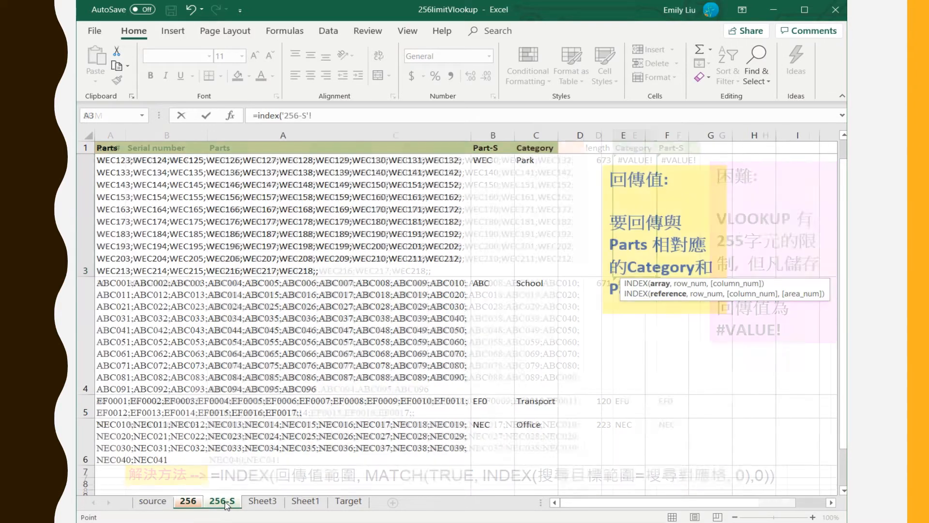
pyautogui.click(534, 135)
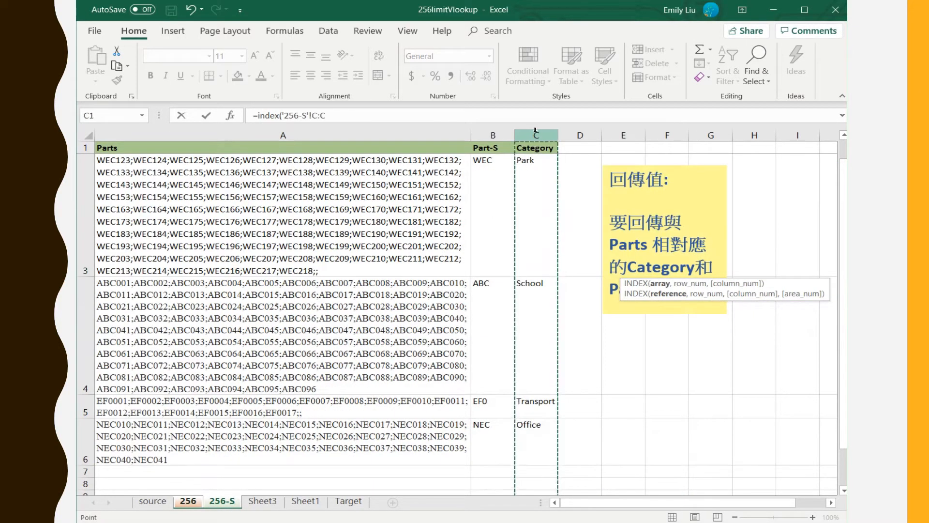
pyautogui.write(',')
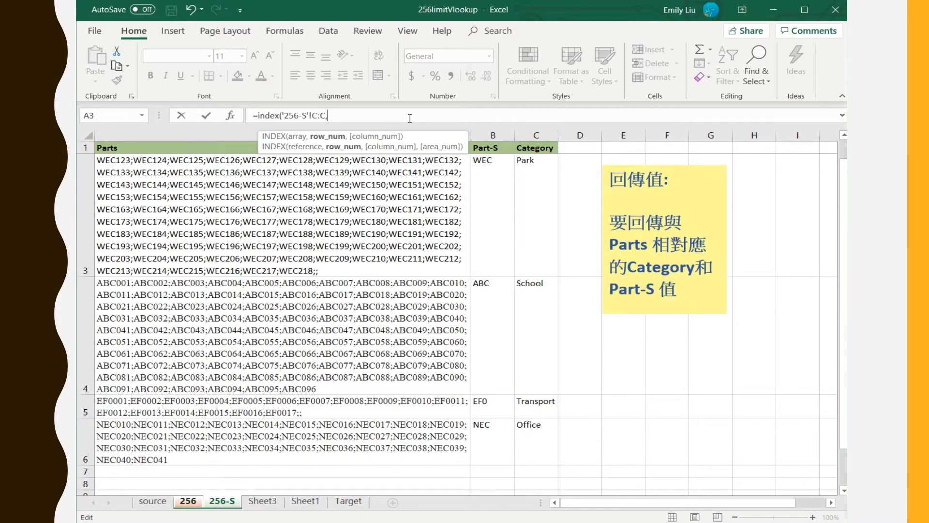
# Continue the E3 formula with match(true, index( as the row argument, removing the stray '256'! sheet reference
pyautogui.click(184, 501)
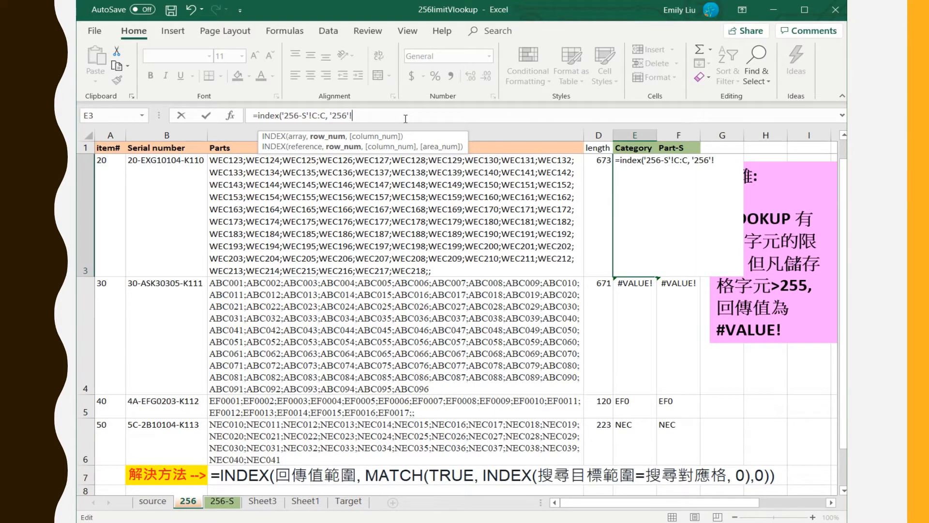
pyautogui.press('BackSpace')
pyautogui.press('BackSpace')
pyautogui.press('BackSpace')
pyautogui.write('match')
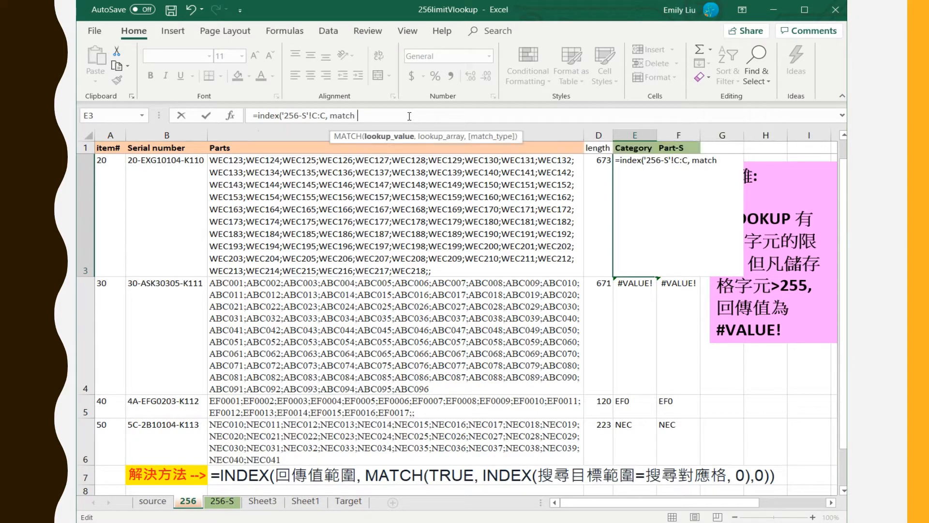
pyautogui.write('(true, in')
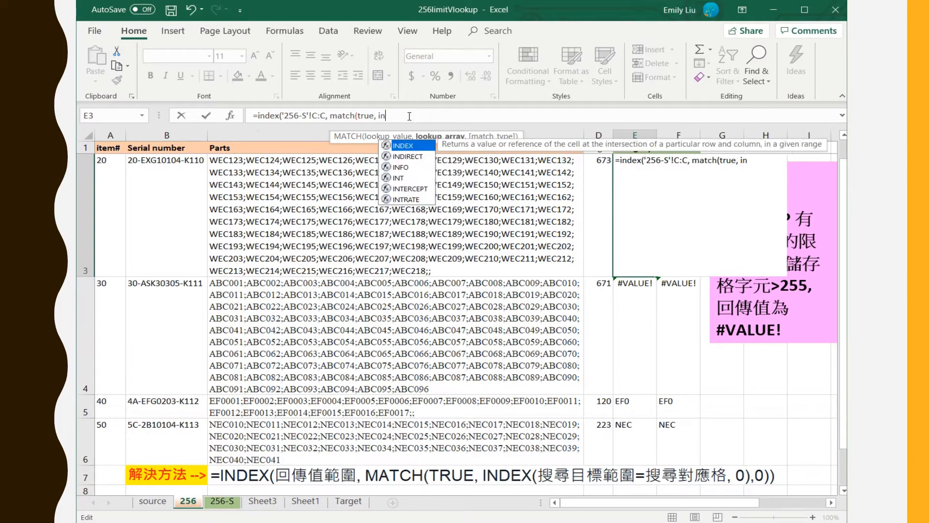
pyautogui.write('dex(')
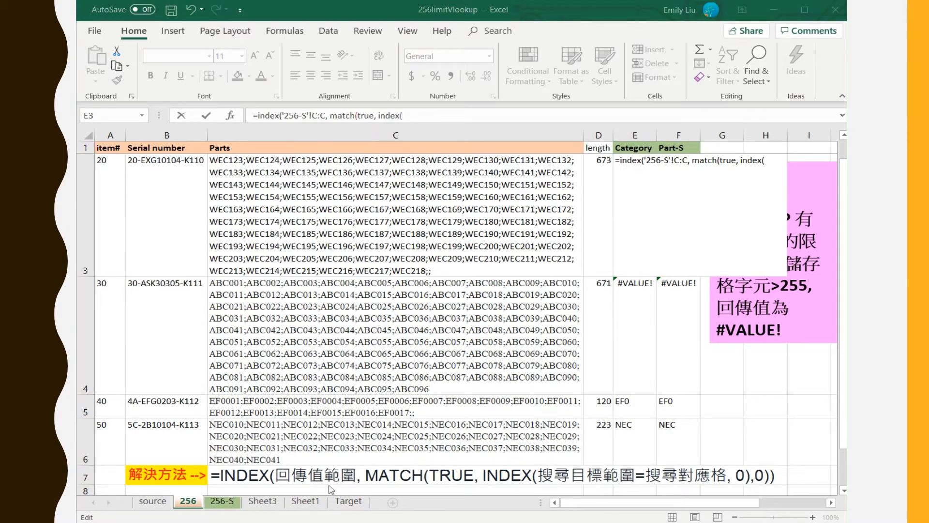
# Complete the E3 formula with '256-S'!A:A, '256'!C3, 0), 0)) as the remaining arguments and enter it
pyautogui.click(223, 503)
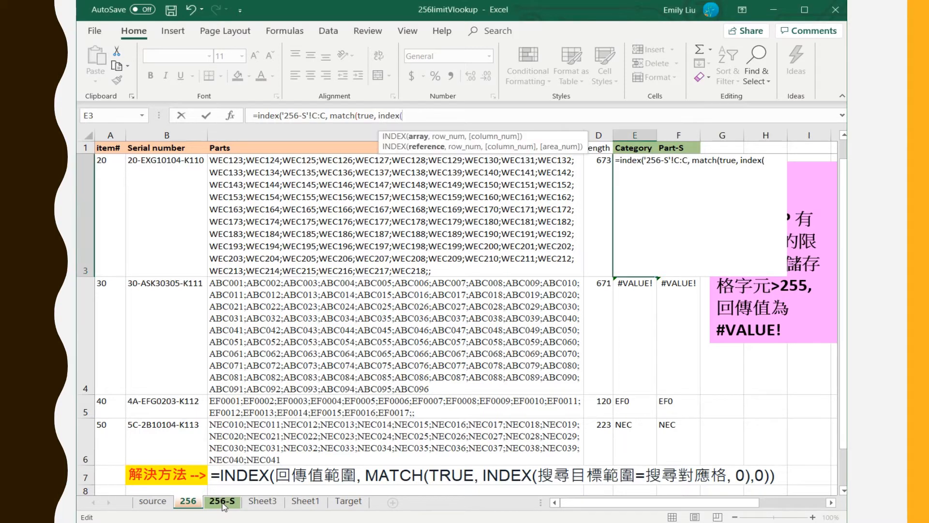
pyautogui.click(222, 503)
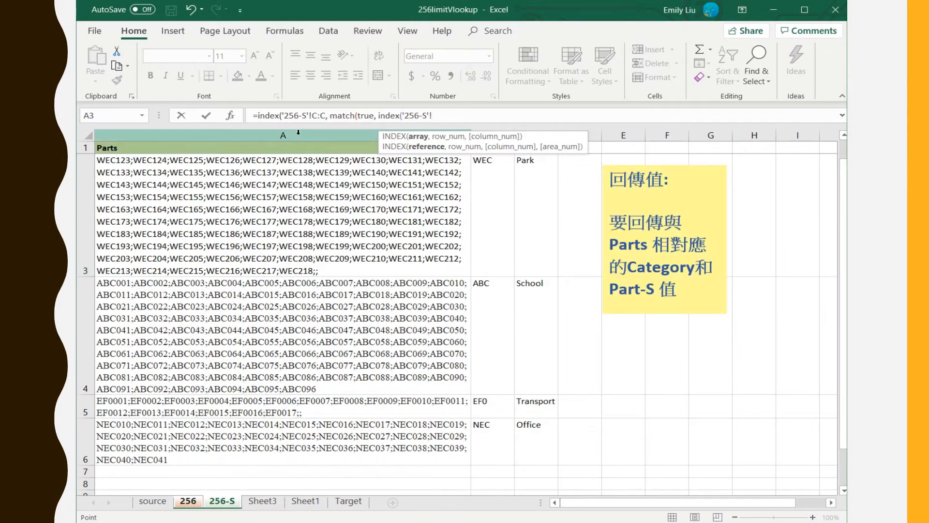
pyautogui.click(309, 134)
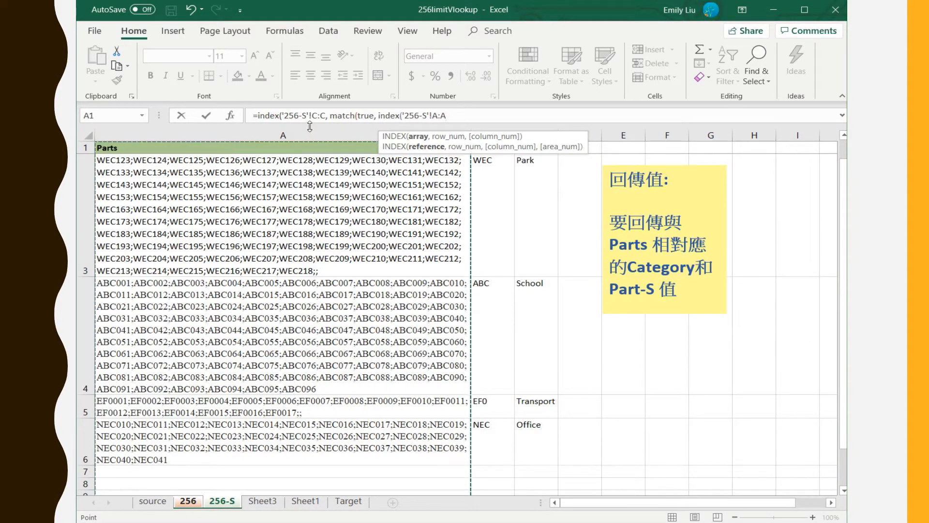
pyautogui.write(',')
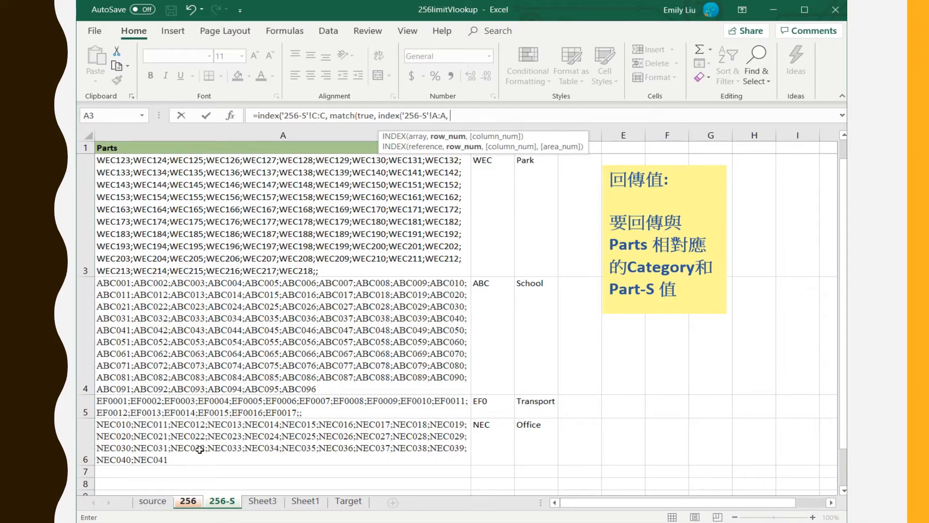
pyautogui.click(187, 503)
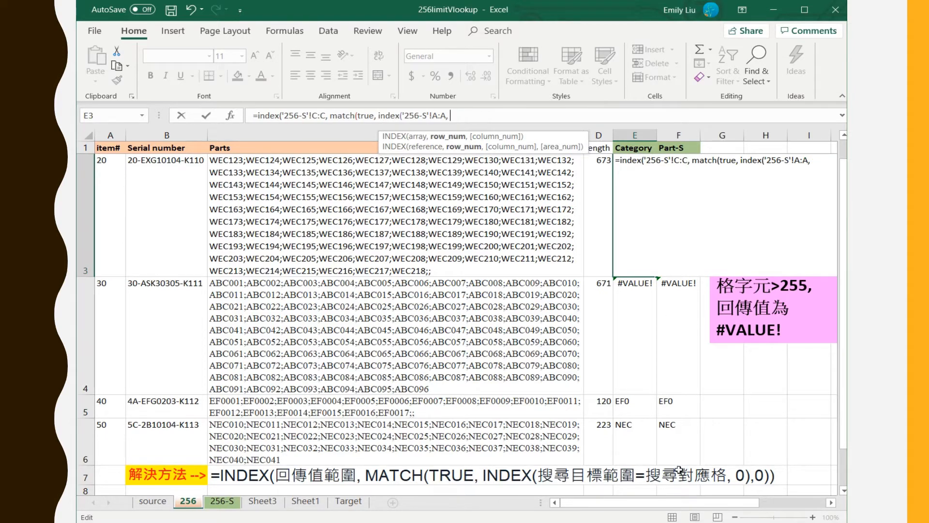
pyautogui.click(308, 201)
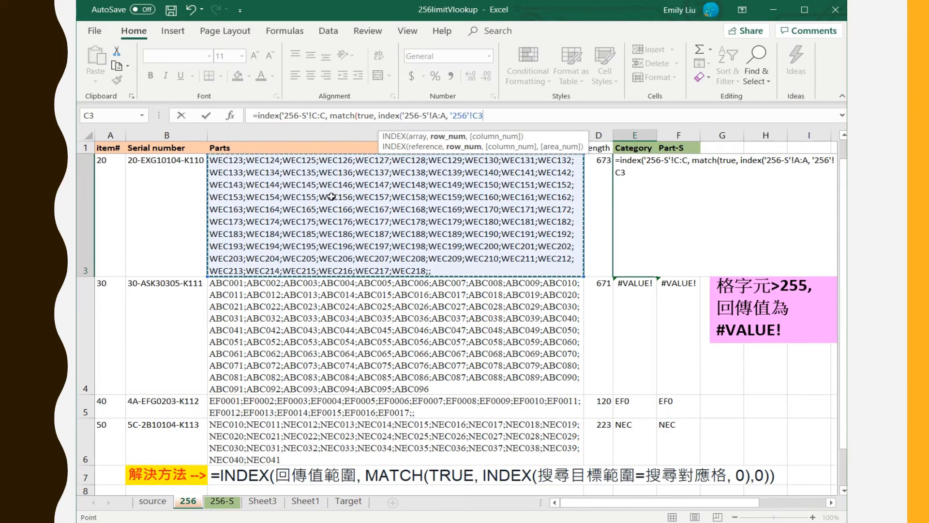
pyautogui.write(', 0')
pyautogui.write('), 0))')
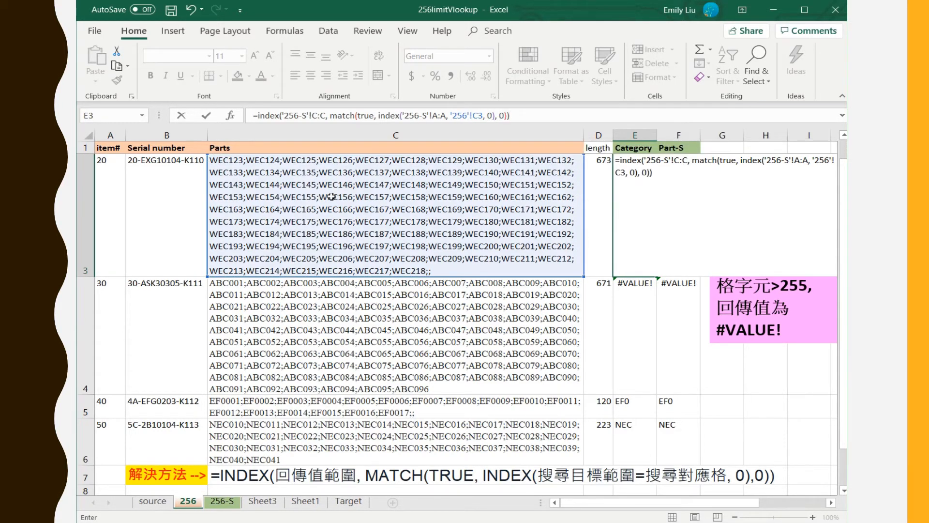
pyautogui.hotkey('ctrl', 'Return')
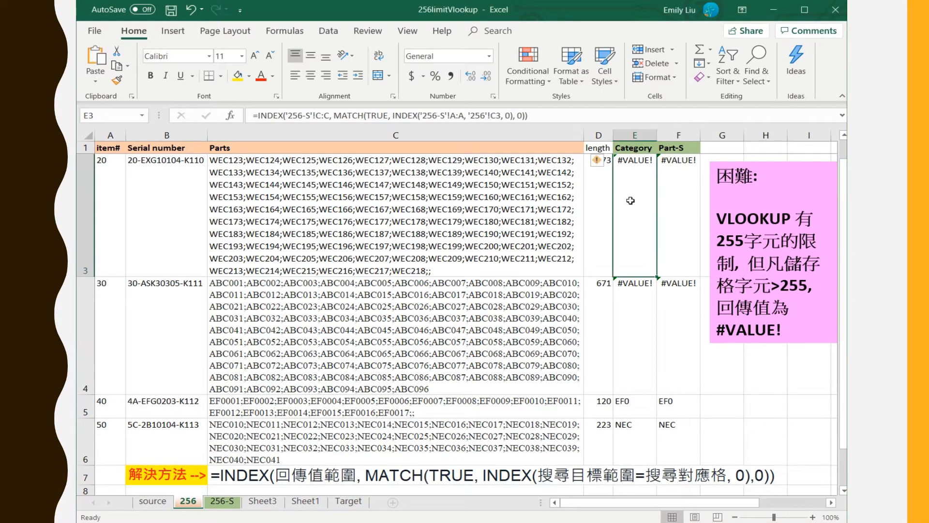
# Correct the inner INDEX argument in E3 to '256-S'!A:A='256'!C3 and fill the formula down through E6
pyautogui.click(474, 117)
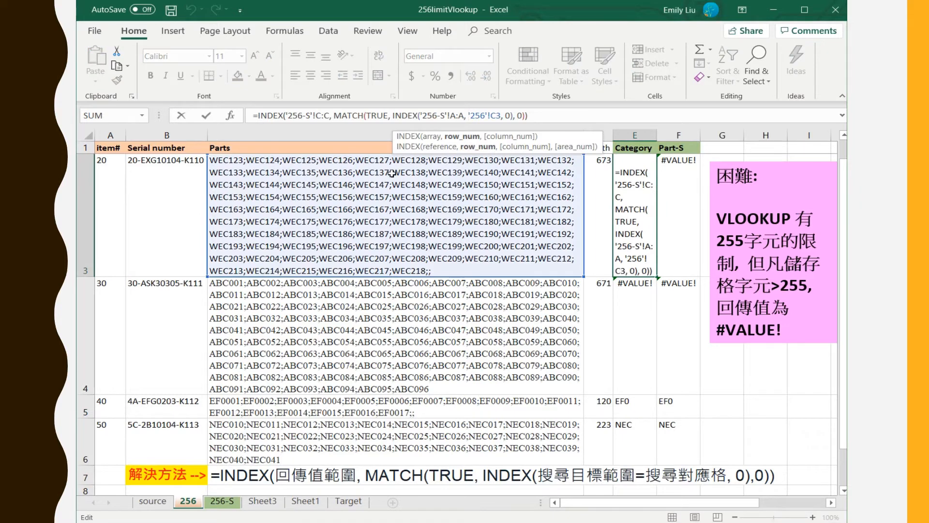
pyautogui.press('BackSpace')
pyautogui.press('BackSpace')
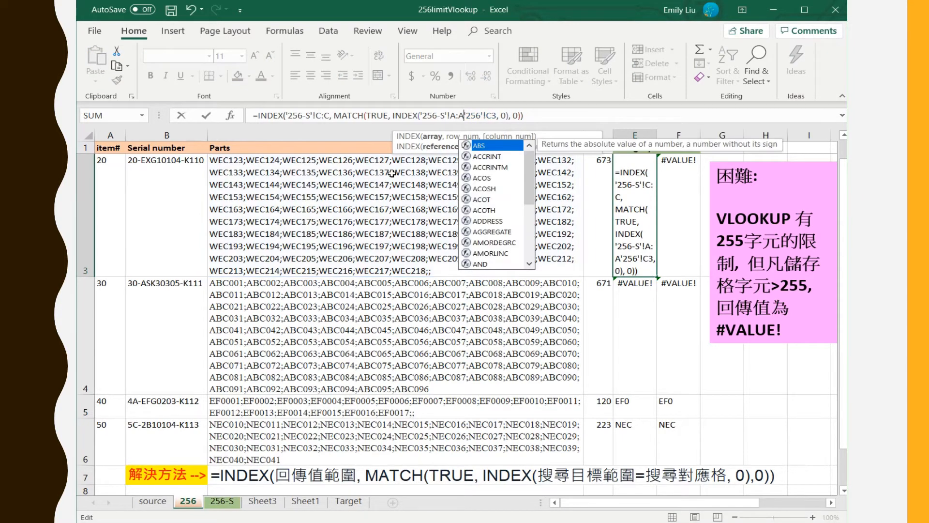
pyautogui.write('=')
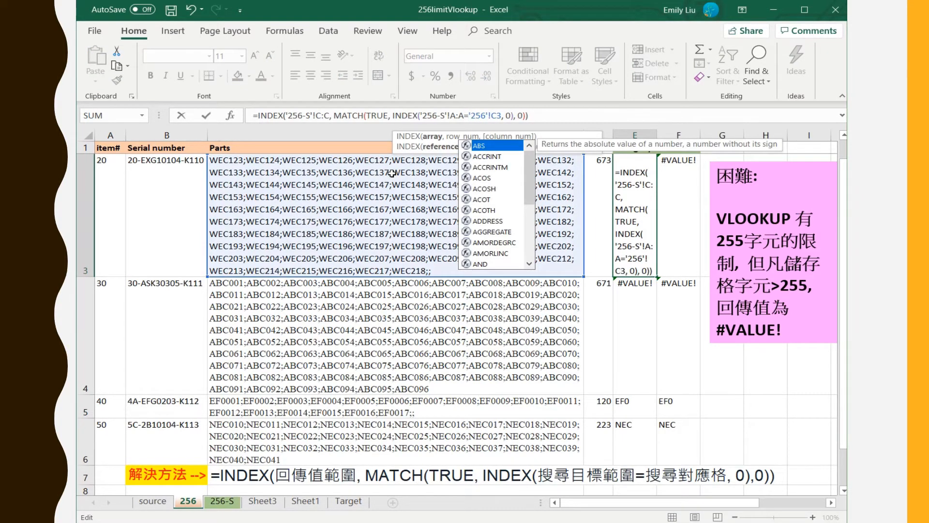
pyautogui.press('Return')
pyautogui.click(635, 199)
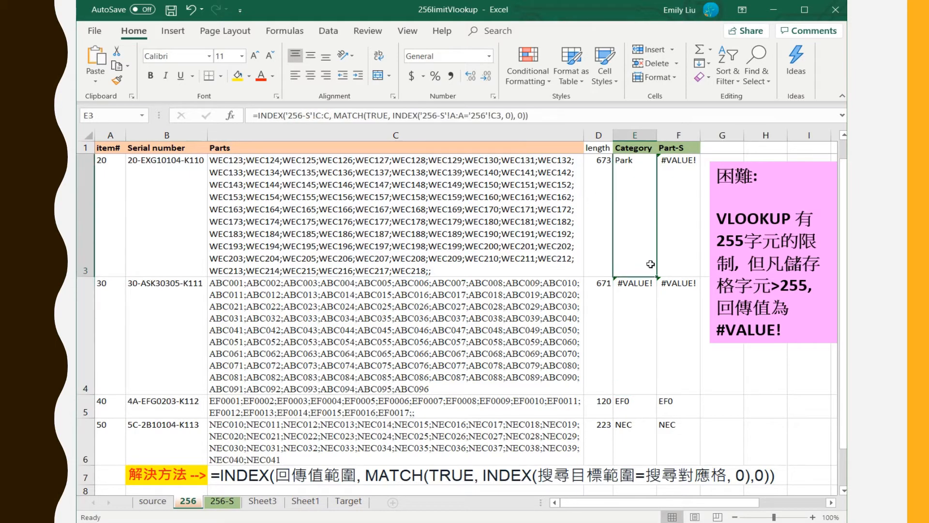
pyautogui.doubleClick(658, 276)
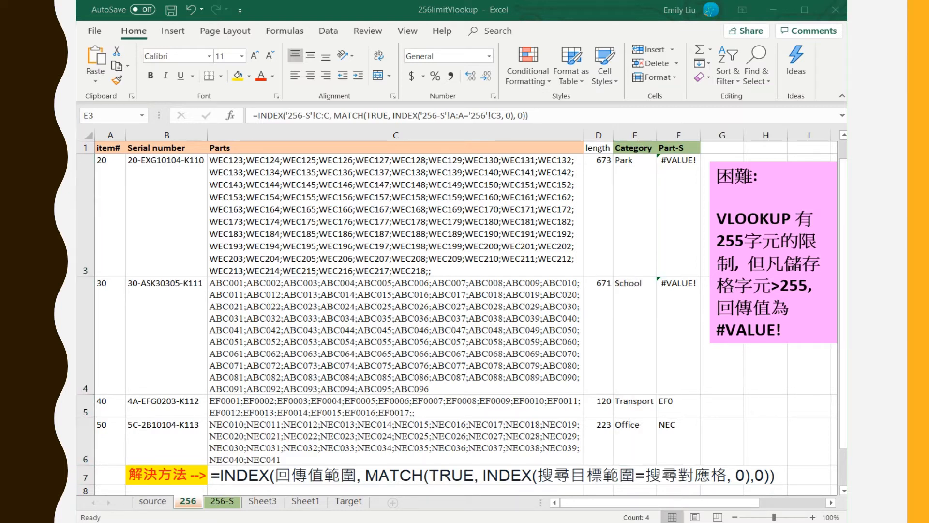
# Start an INDEX formula in Part-S cell F3 with column B of sheet 256-S ('256-S'!B:B) as the return range
pyautogui.click(666, 178)
pyautogui.click(676, 178)
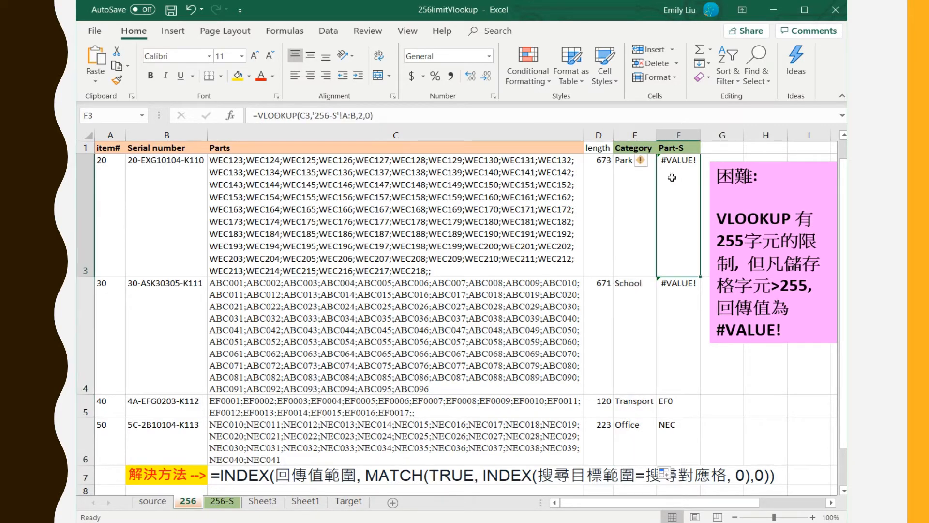
pyautogui.write('=index')
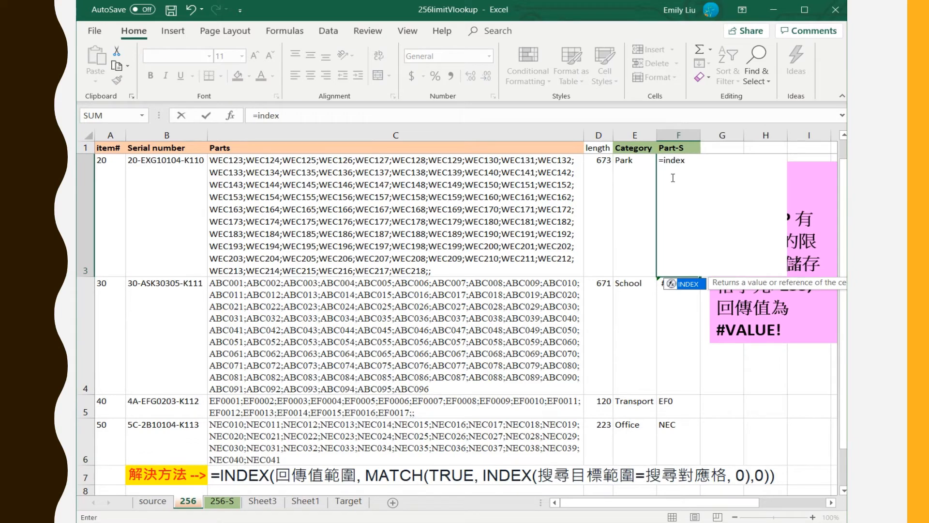
pyautogui.write('(')
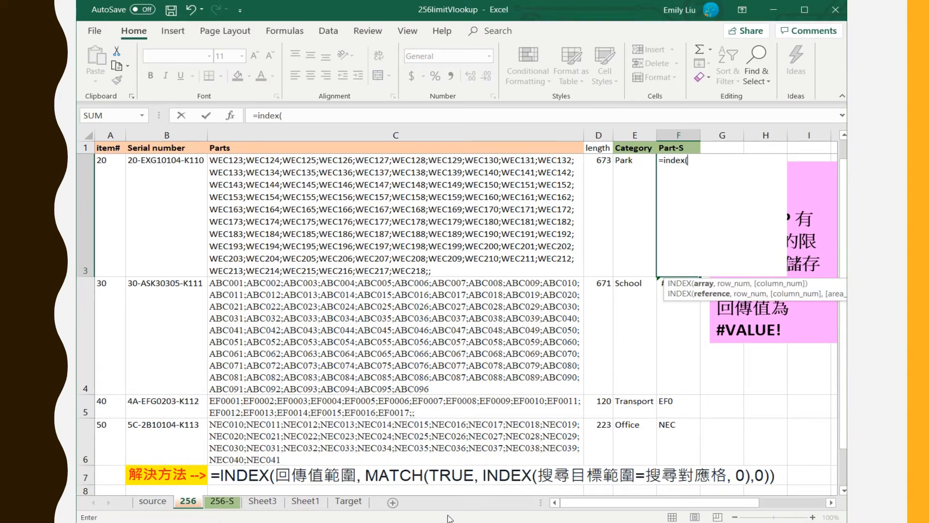
pyautogui.click(230, 502)
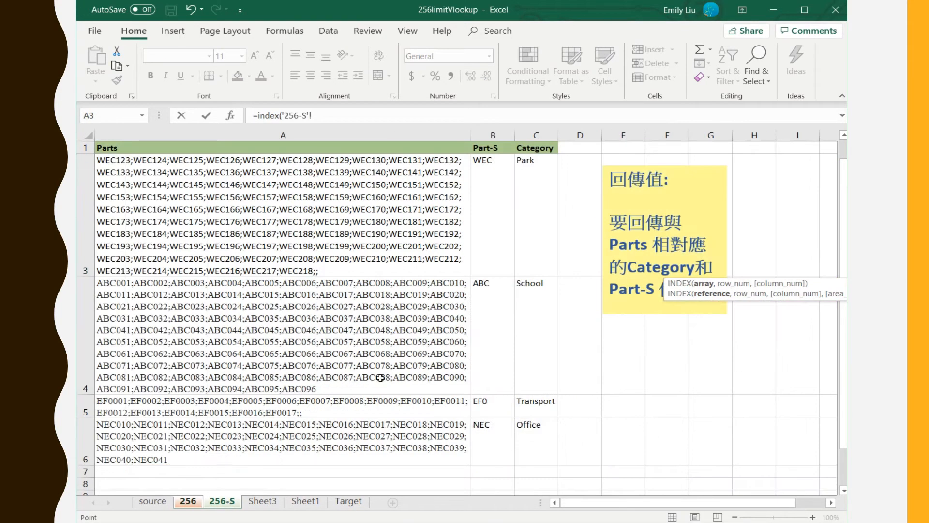
pyautogui.click(489, 136)
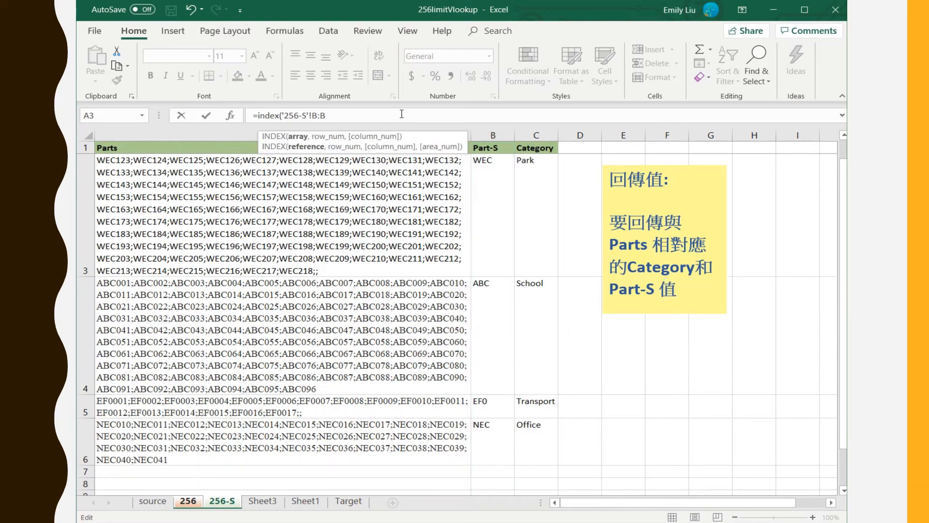
pyautogui.write(',')
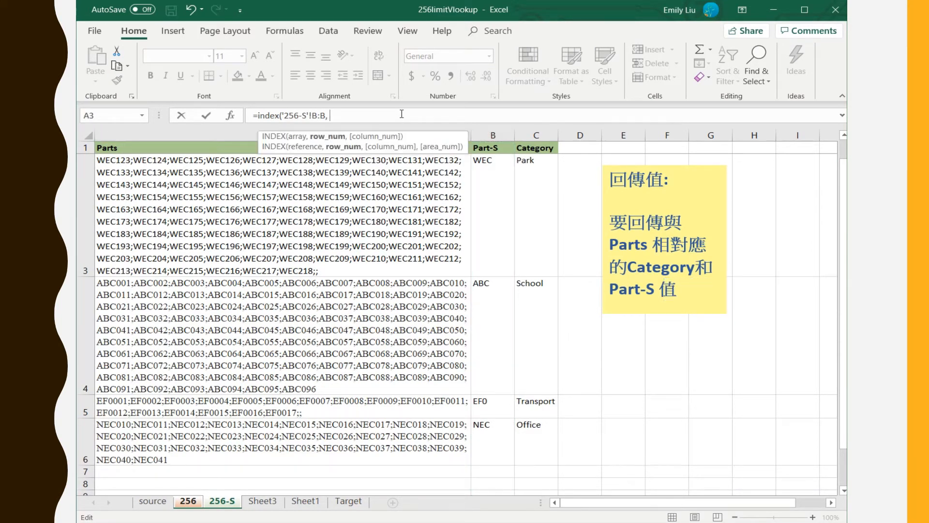
# Continue the F3 formula on sheet 256 with match(true, index( as the row argument, removing the stray '256'! sheet reference
pyautogui.click(189, 502)
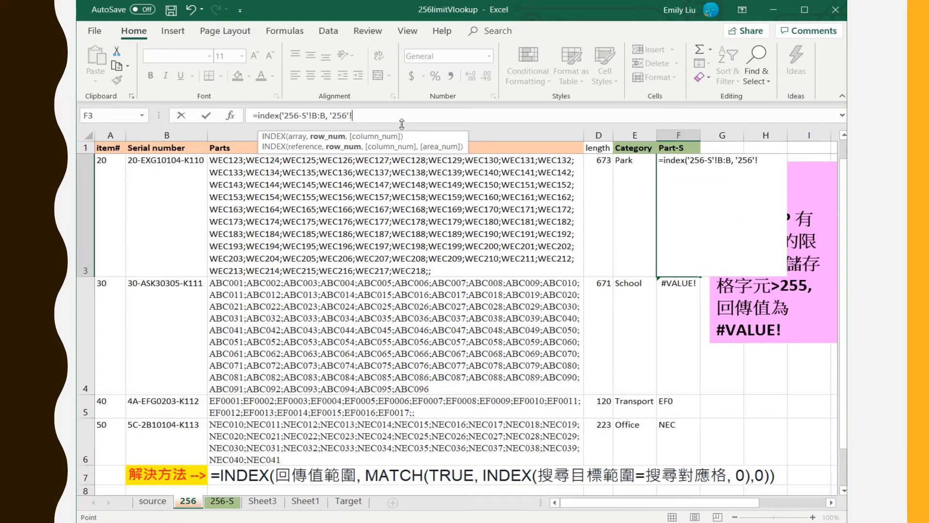
pyautogui.press('BackSpace')
pyautogui.press('BackSpace')
pyautogui.press('BackSpace')
pyautogui.write('match')
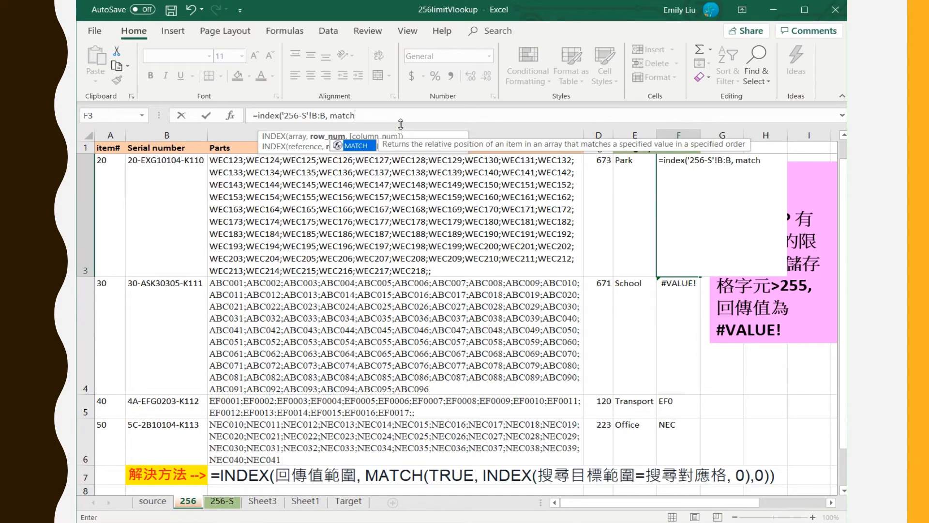
pyautogui.write('(')
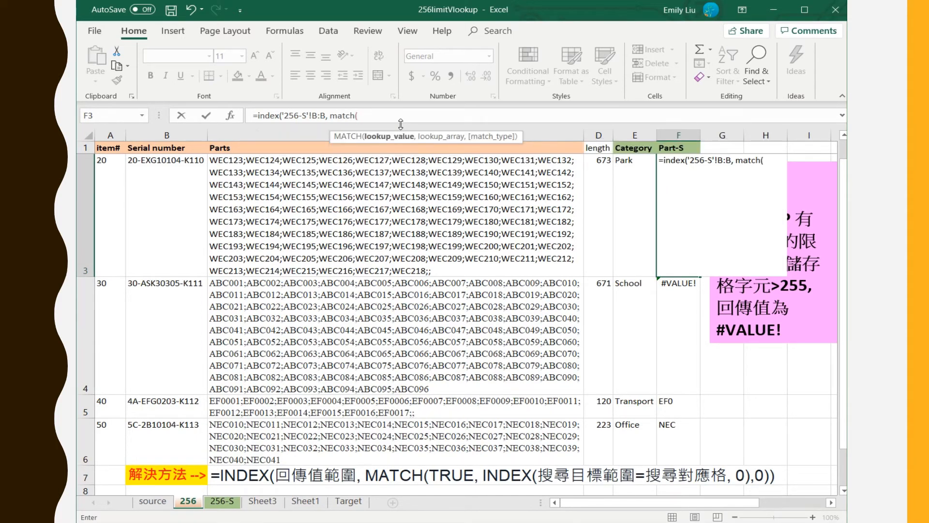
pyautogui.write('t')
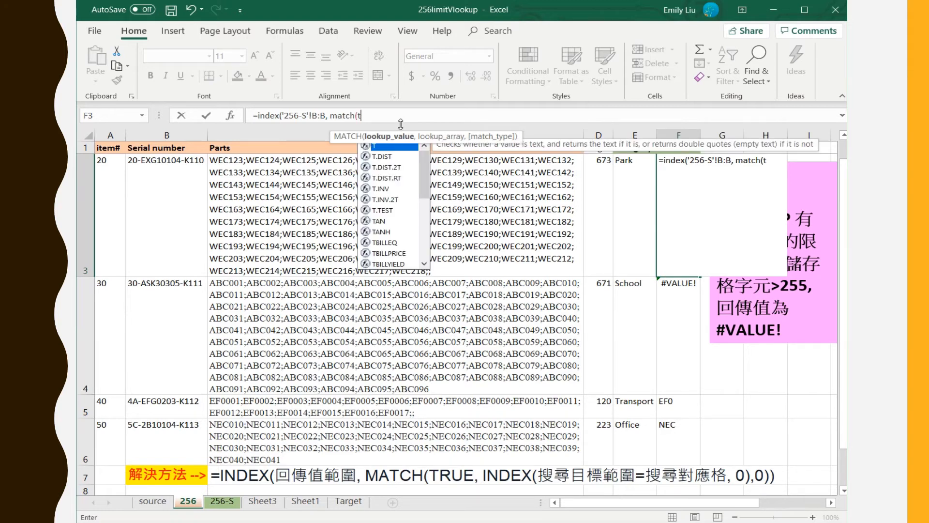
pyautogui.write('rue, inde')
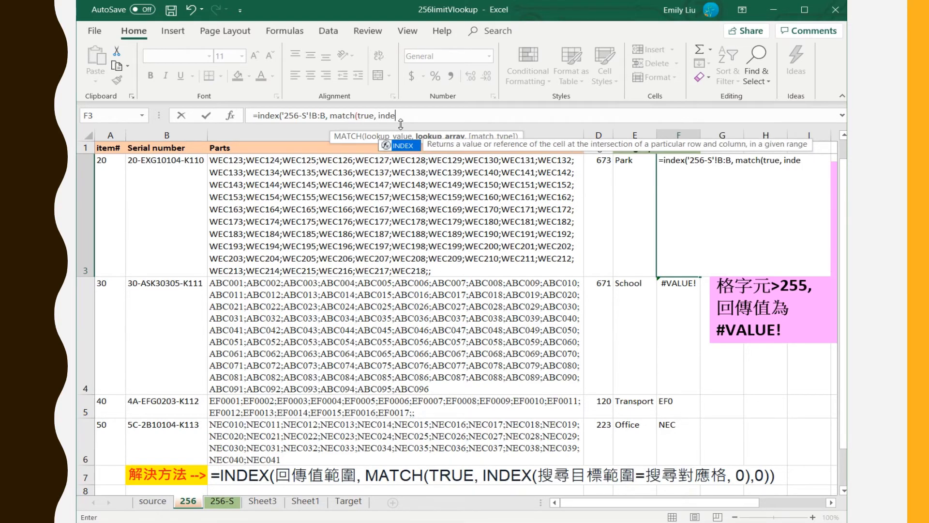
pyautogui.write('x(')
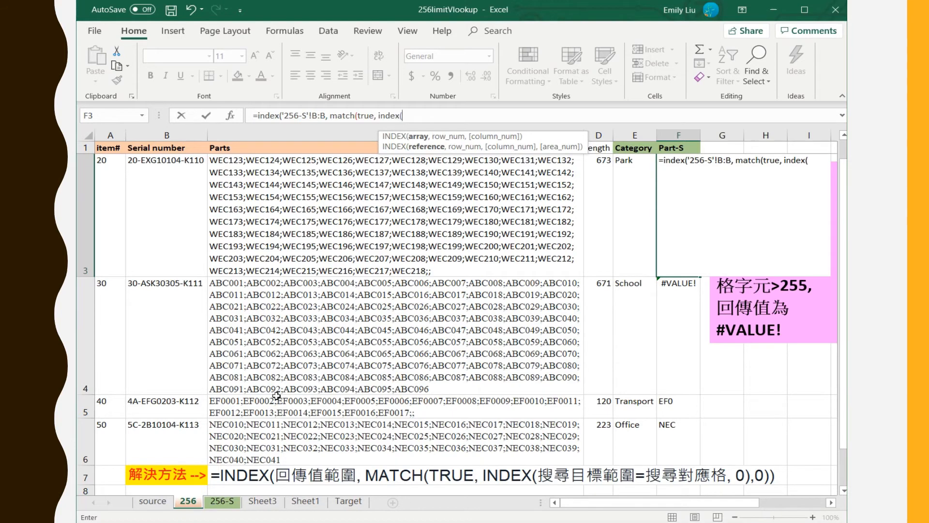
# Add the comparison '256-S'!A:A='256'!C3 as the inner INDEX argument of the F3 formula
pyautogui.click(231, 502)
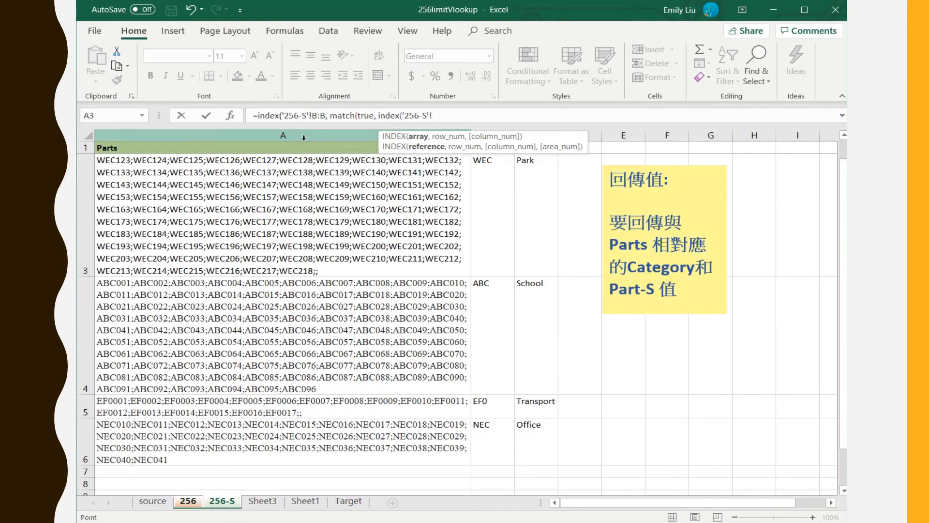
pyautogui.click(303, 138)
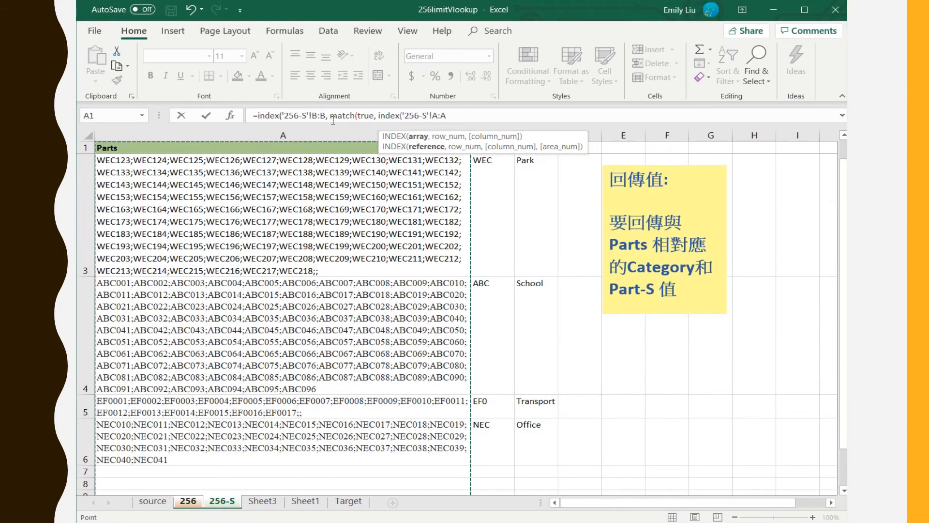
pyautogui.write('=')
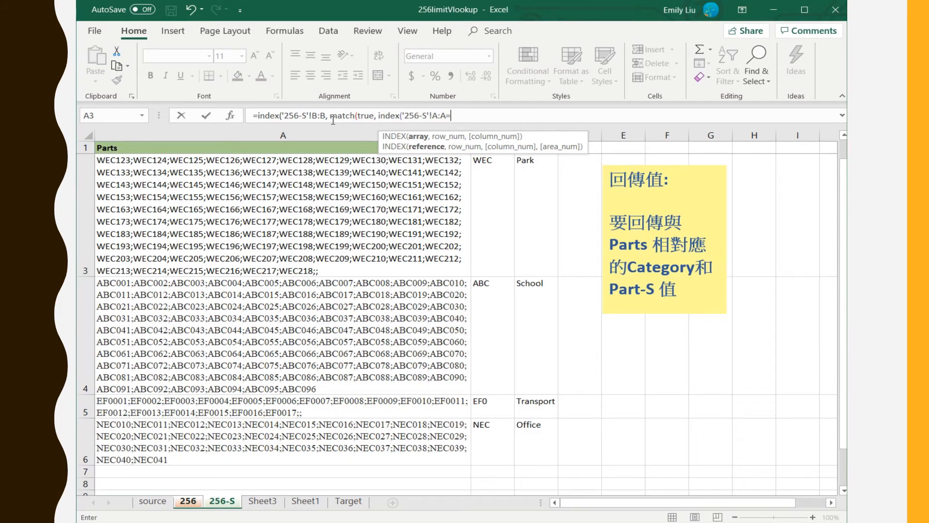
pyautogui.click(190, 504)
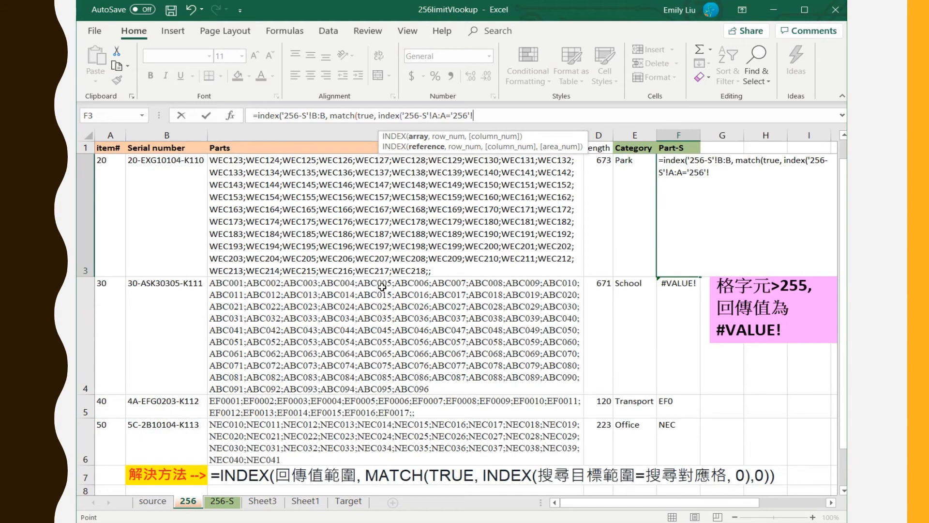
pyautogui.click(358, 215)
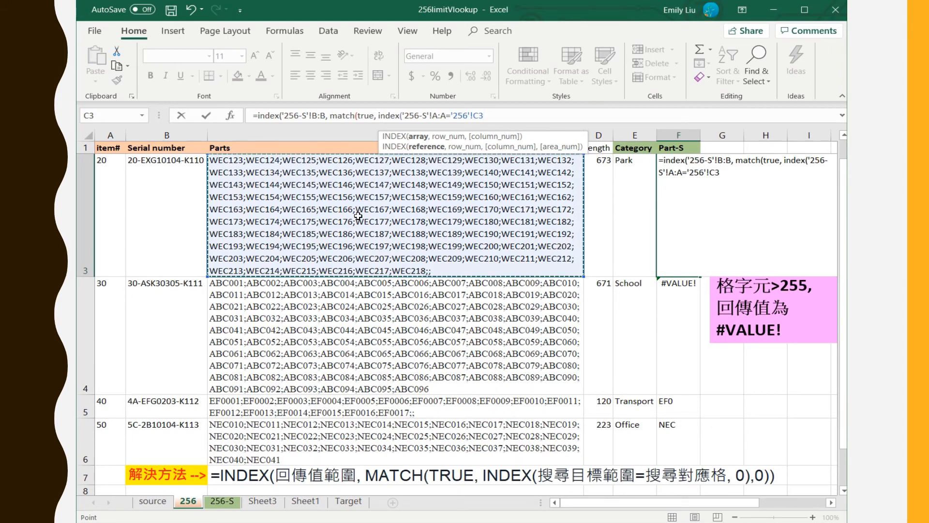
# Finish the F3 formula with , 0),0)), enter it, and fill it down through F6
pyautogui.write(', 0')
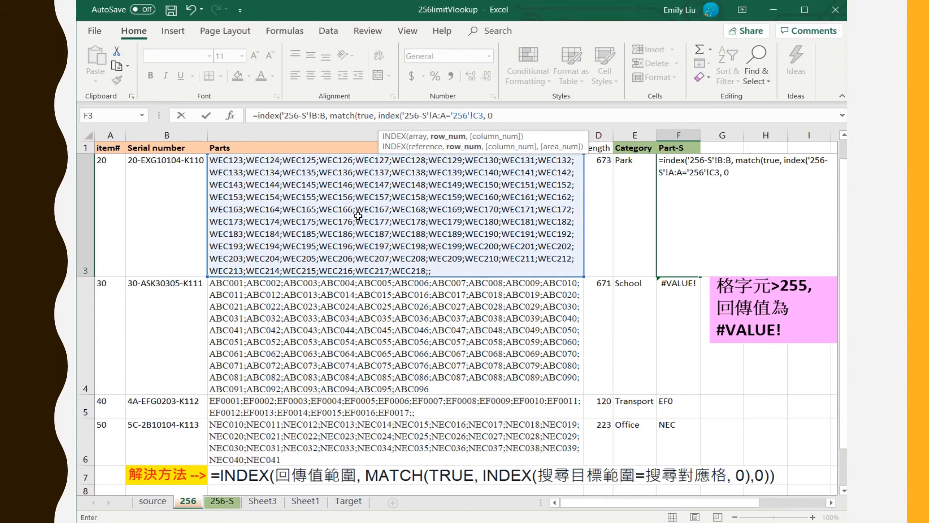
pyautogui.write('),0)')
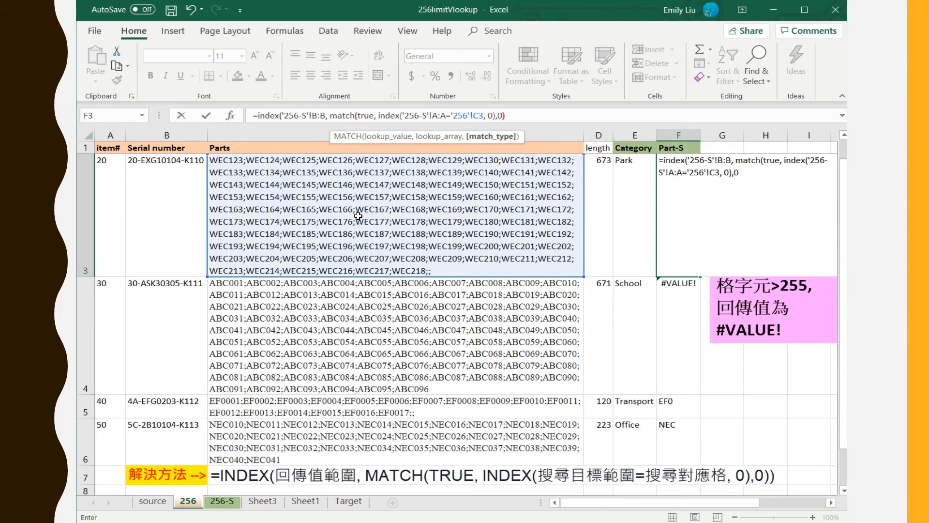
pyautogui.write(')')
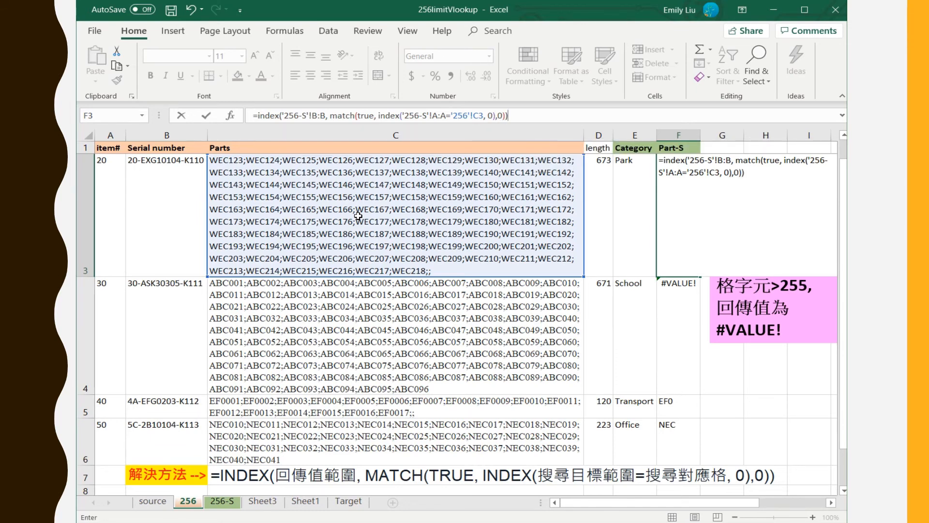
pyautogui.press('Return')
pyautogui.click(666, 223)
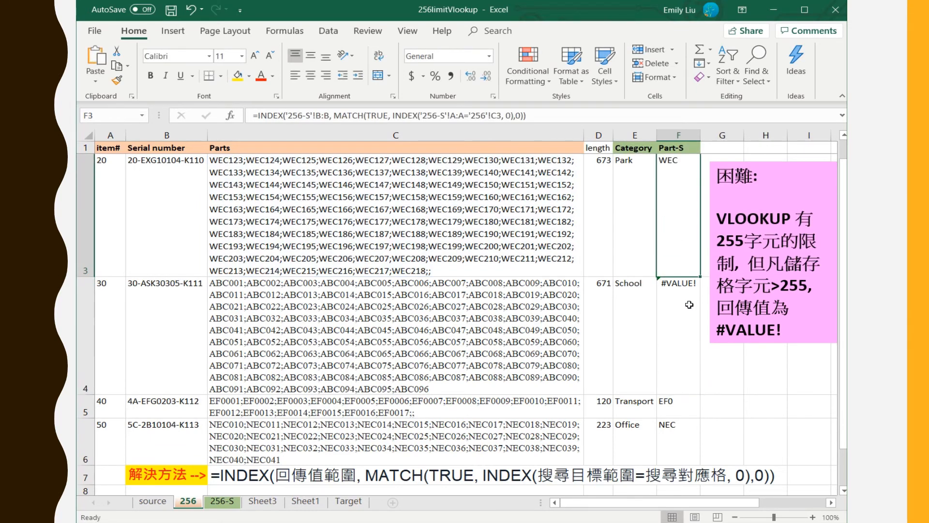
pyautogui.moveTo(701, 277); pyautogui.dragTo(665, 452)
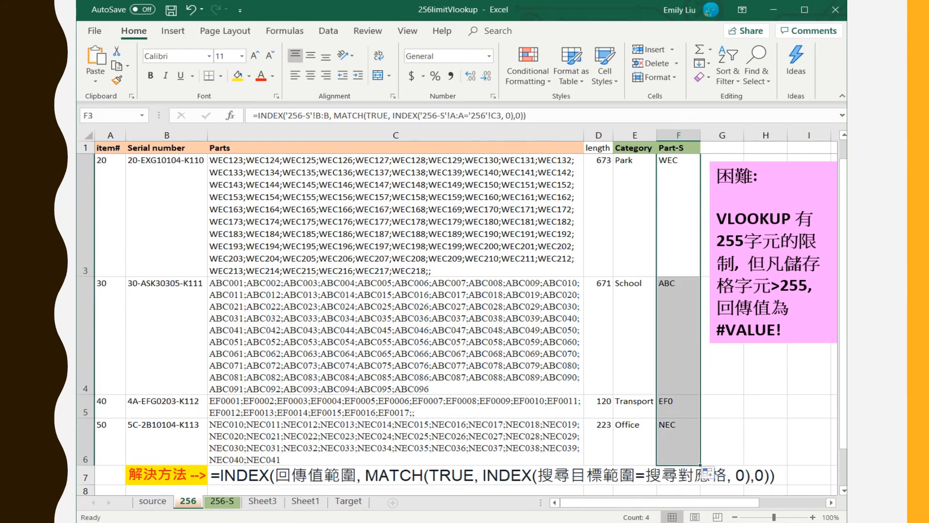